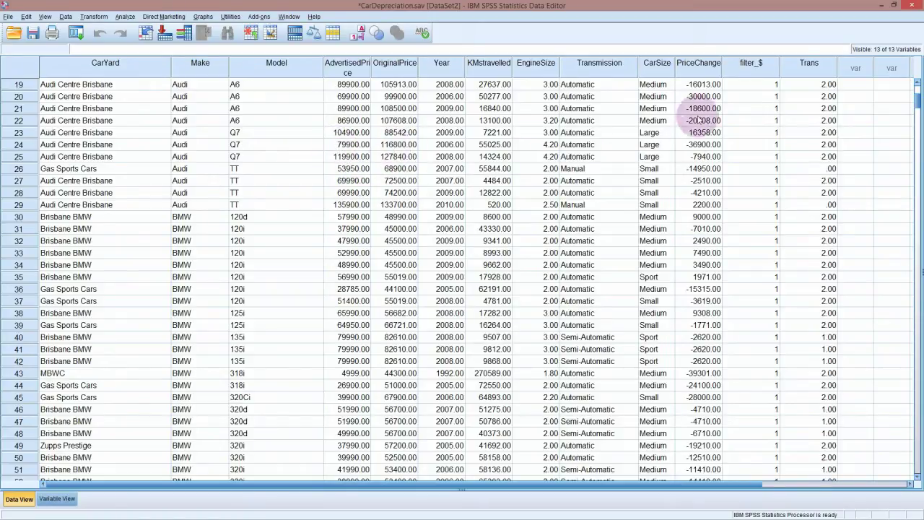
Step: Examine the PriceChange and Transmission columns in the car data
left_click(698, 66)
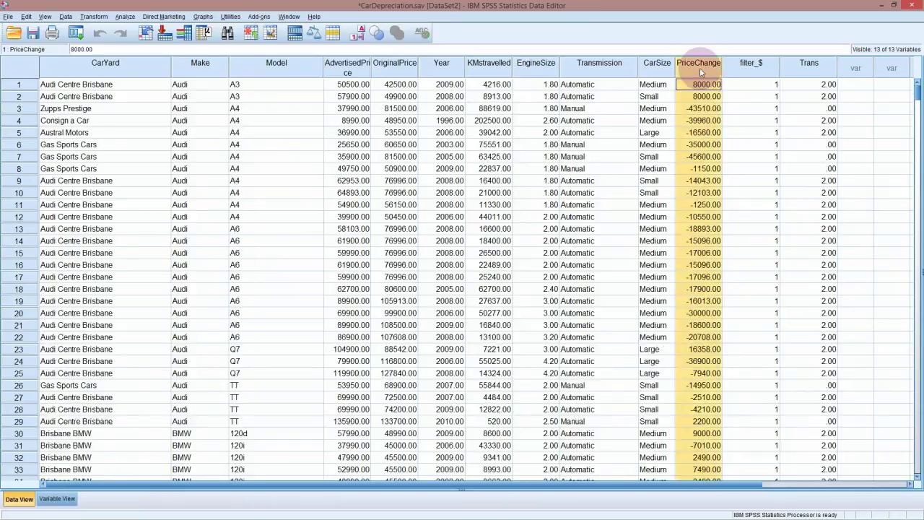
left_click(699, 68)
left_click(619, 72)
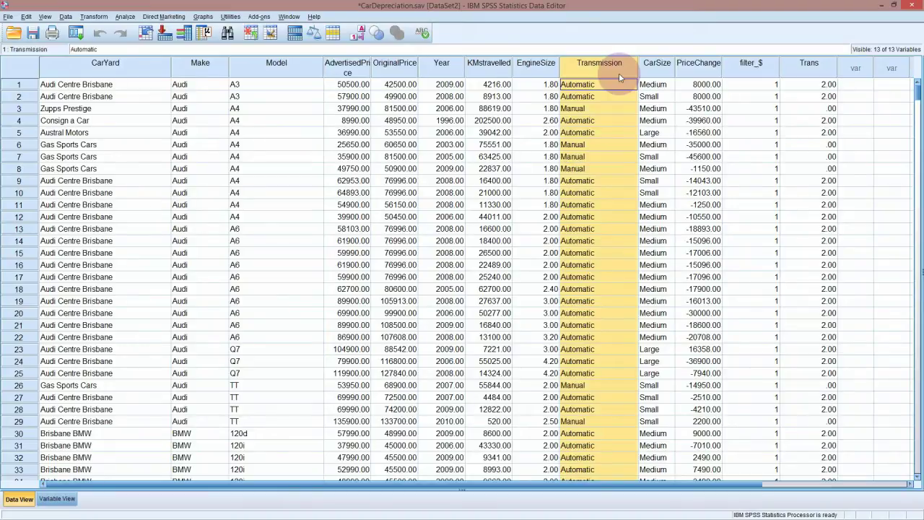
left_click(689, 67)
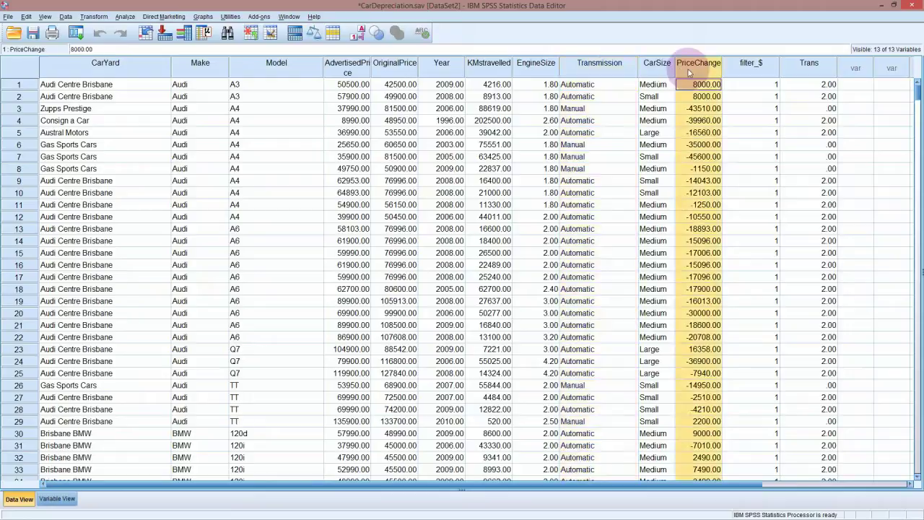
Step: Examine the definition and data type of the Transmission variable in the variable list
left_click(56, 499)
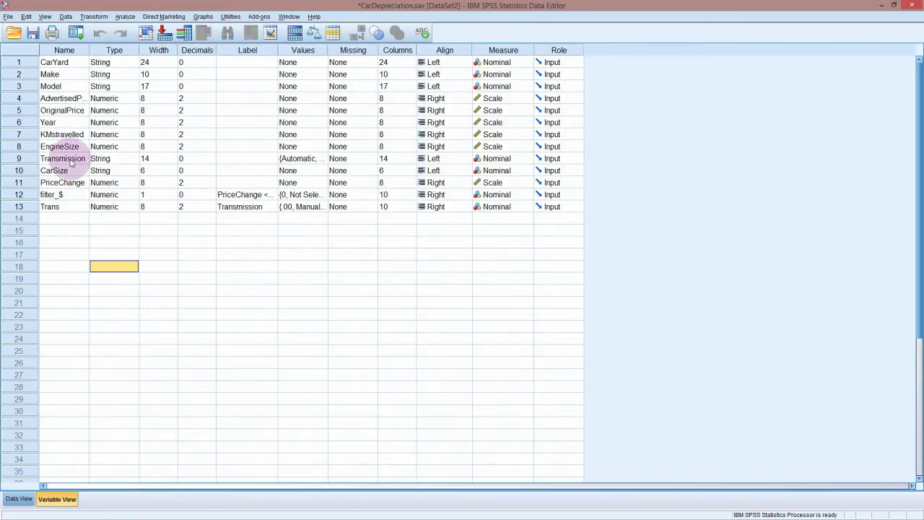
left_click(117, 163)
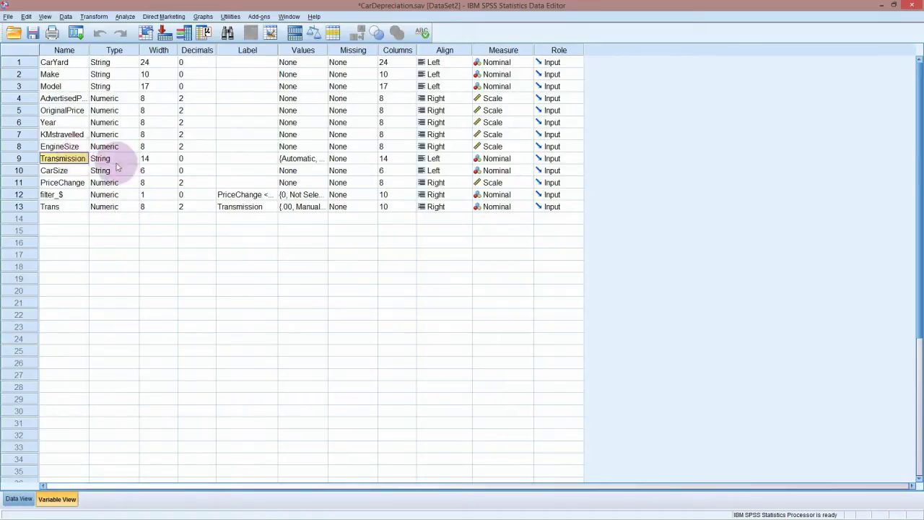
left_click(78, 158)
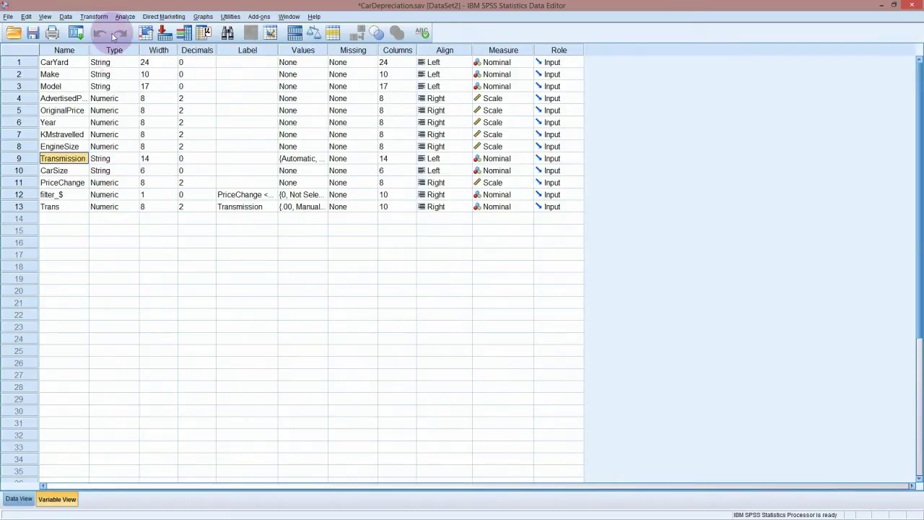
Step: Start Recode into Different Variables, remove the existing Transmission to Trans mapping and add Transmission again as the input variable
left_click(93, 16)
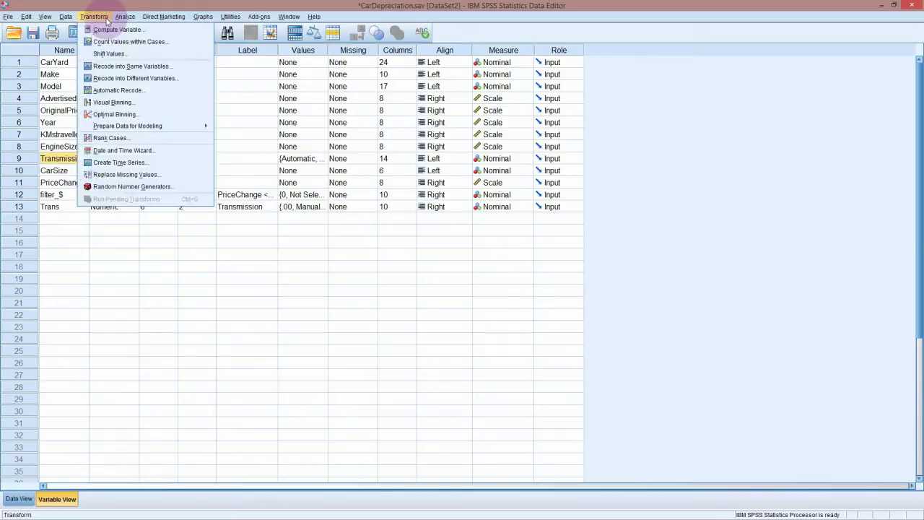
left_click(105, 17)
left_click(94, 16)
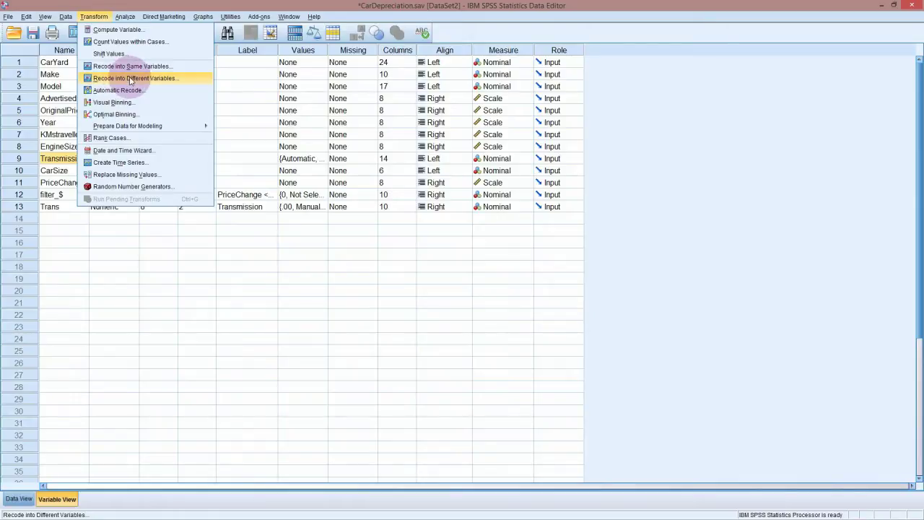
left_click(130, 78)
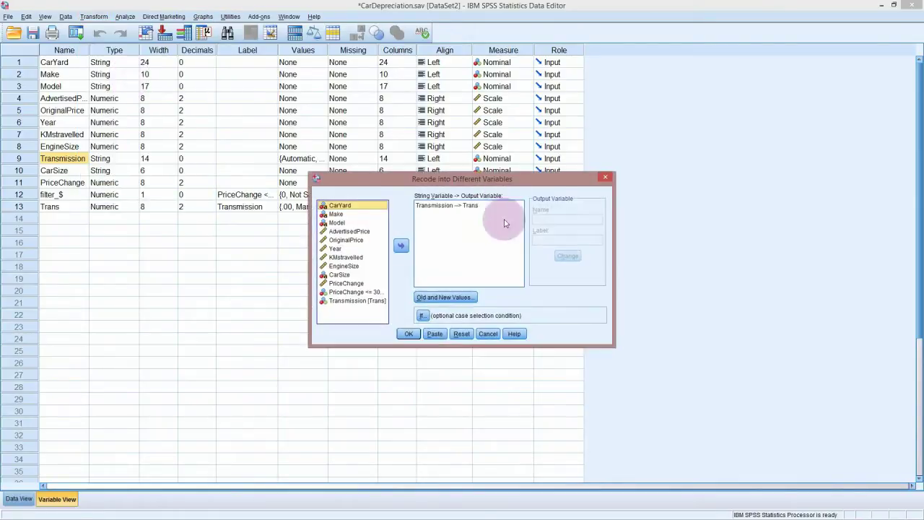
left_click(502, 208)
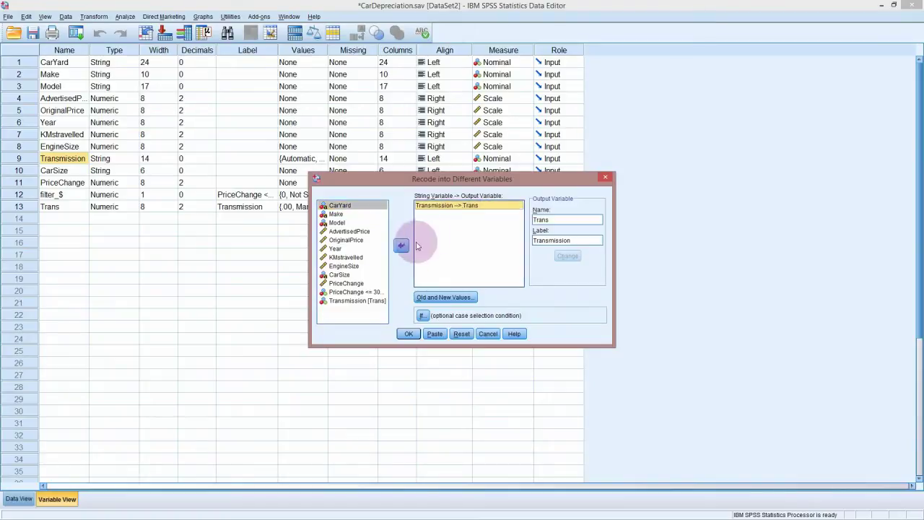
left_click(401, 245)
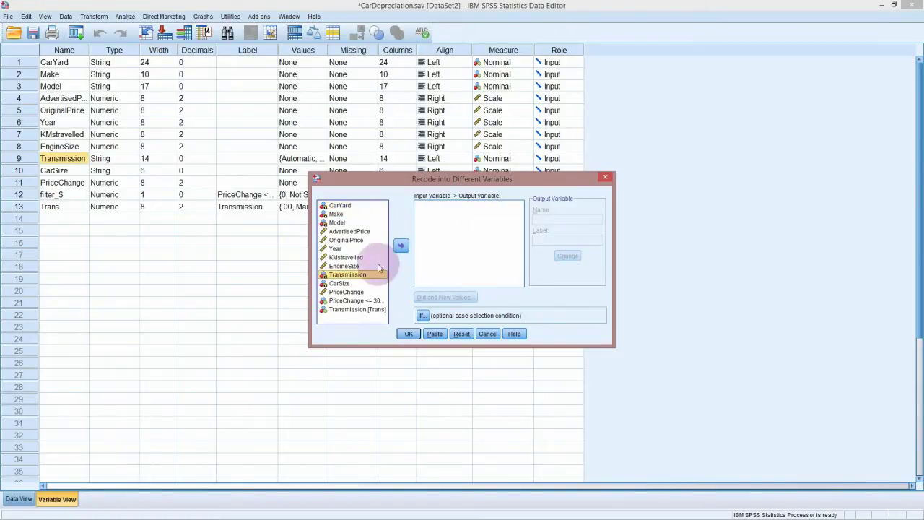
left_click(401, 246)
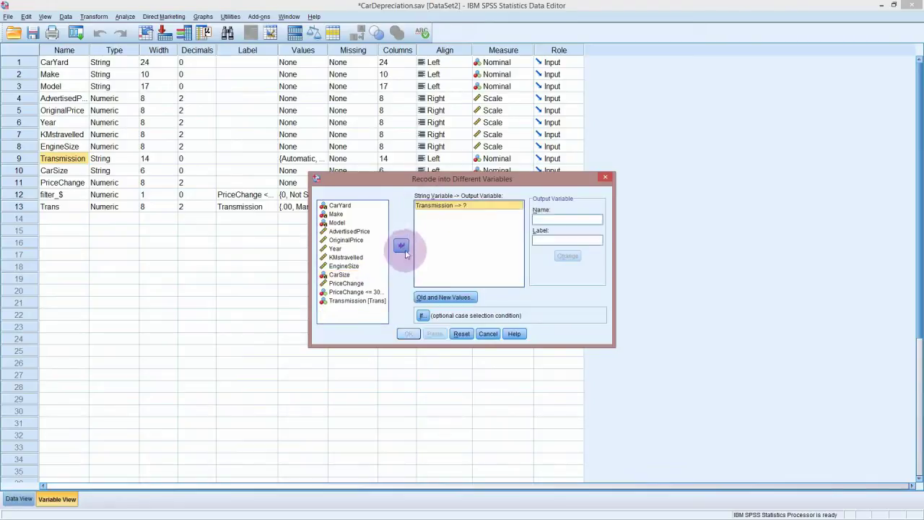
left_click(402, 245)
left_click(401, 245)
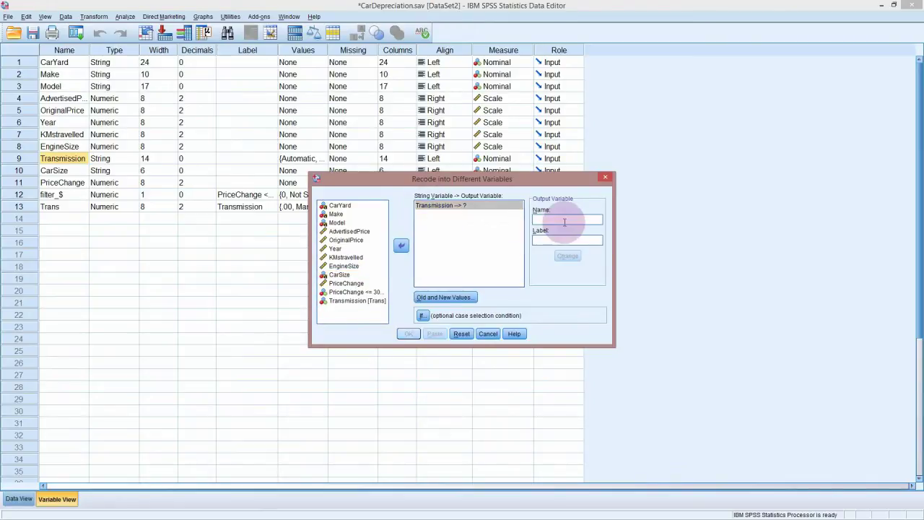
Step: Name the recode's output variable Trans2, label it Transmission and apply it to the Transmission input
left_click(564, 221)
type("Trans2")
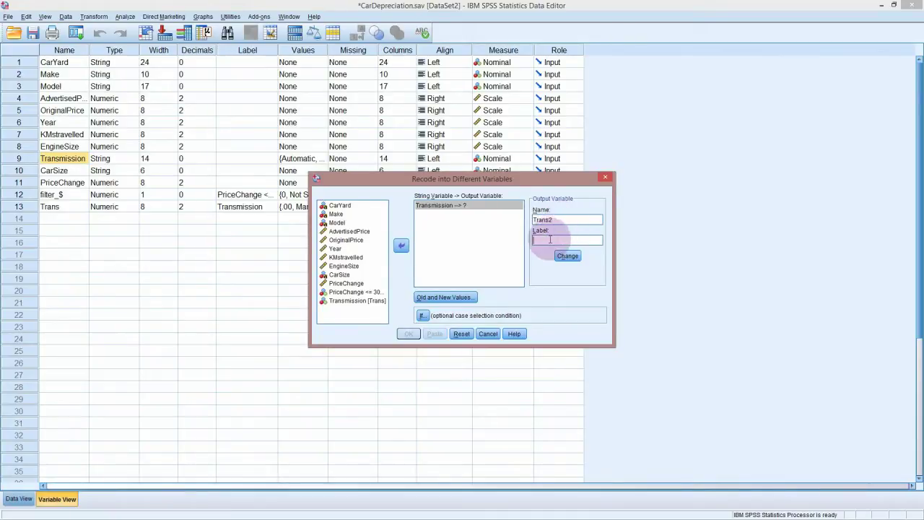
left_click(550, 238)
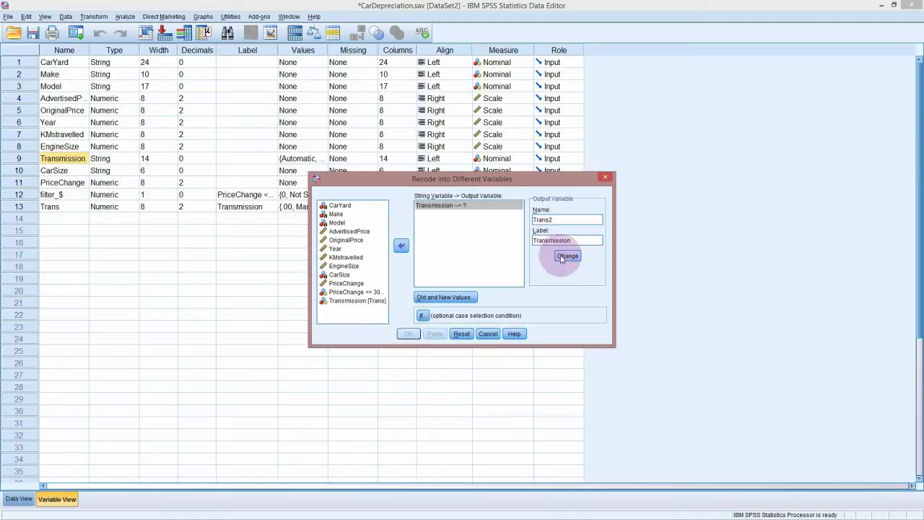
left_click(566, 257)
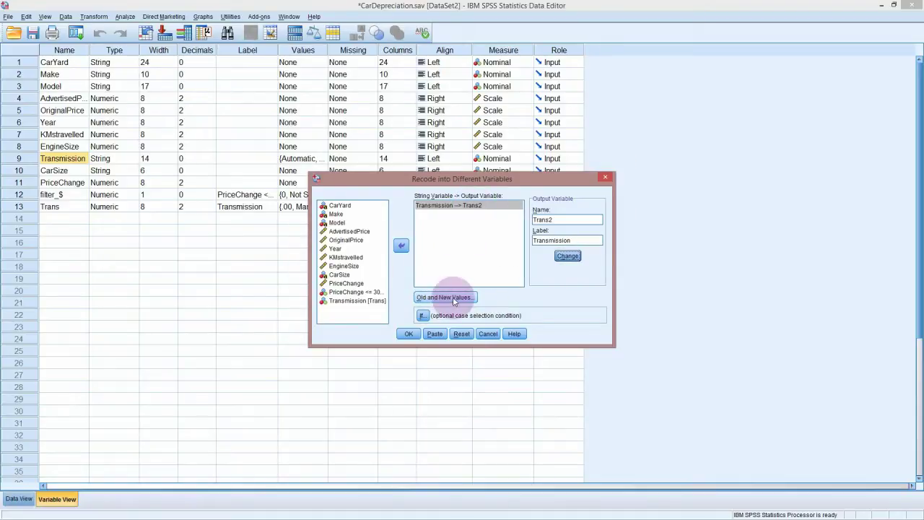
Step: Enter Manual as the old value and 0 as its new value for the Transmission recode
left_click(453, 298)
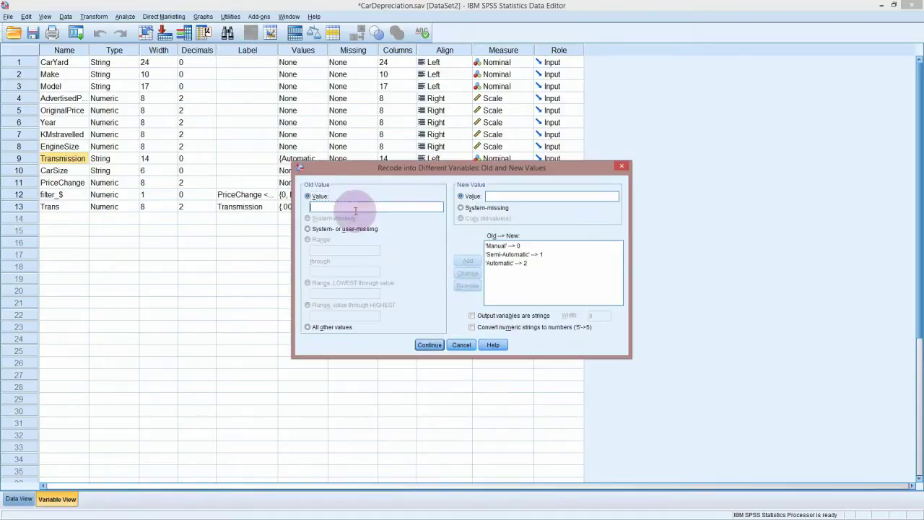
left_click(355, 207)
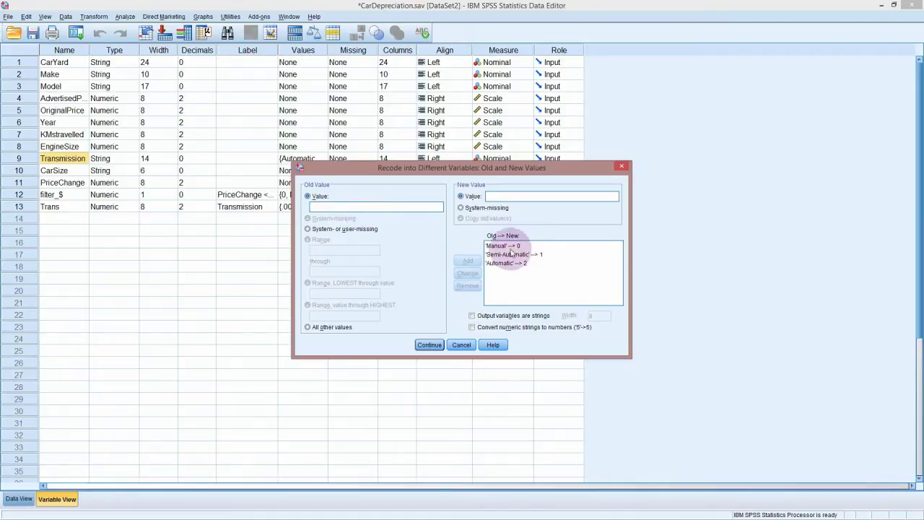
left_click(340, 209)
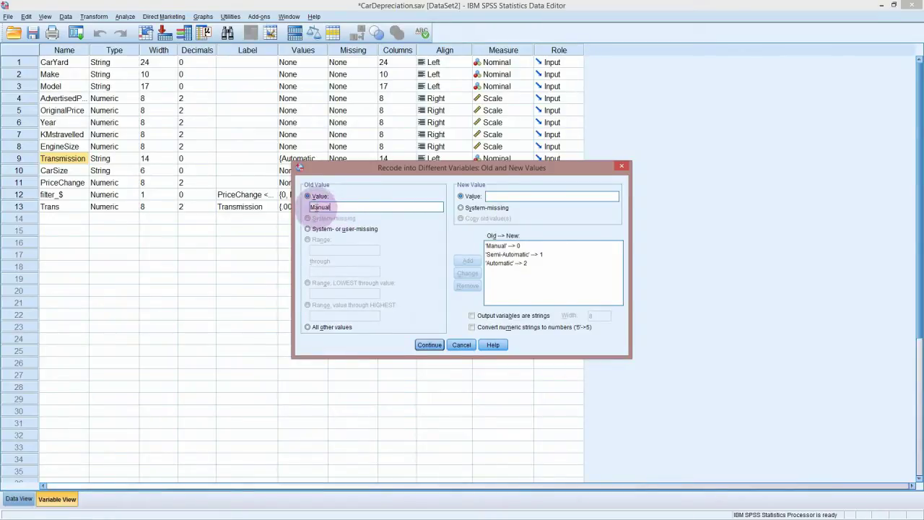
left_click_drag(313, 207, 344, 209)
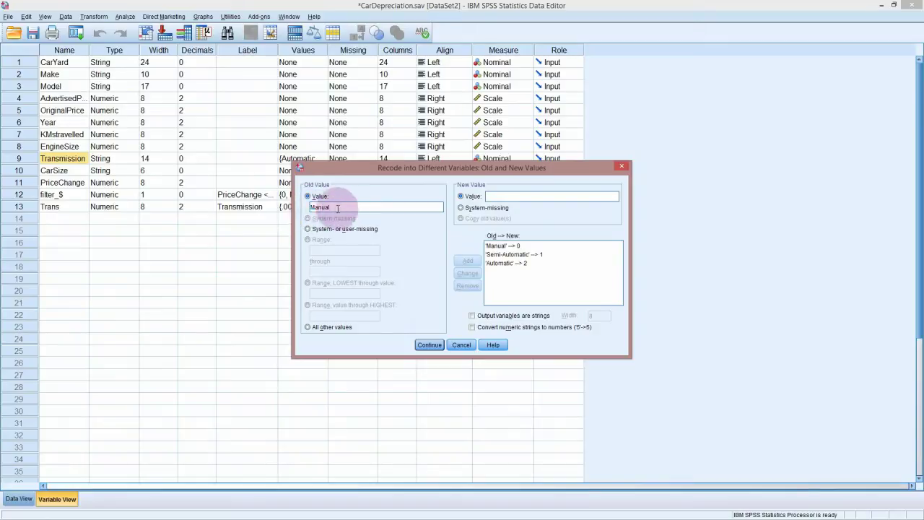
left_click(509, 196)
type("0")
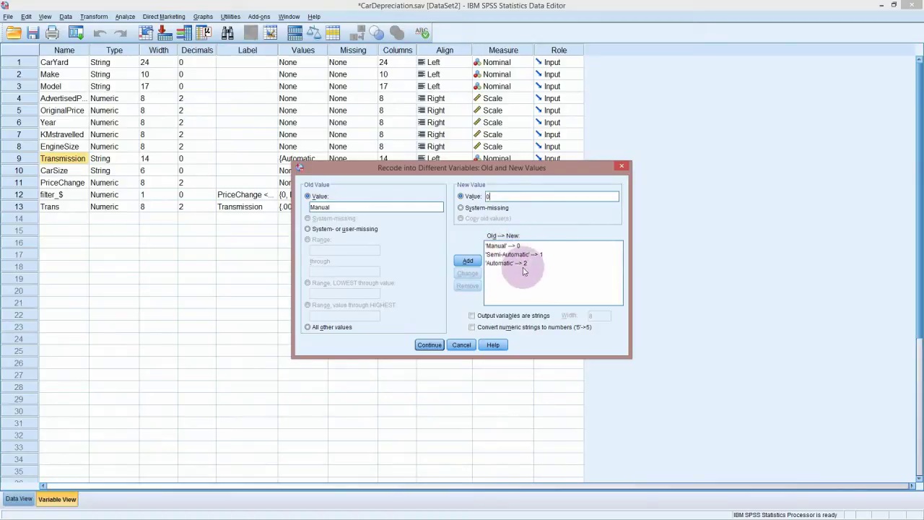
Step: Keep the listed old-to-new value mappings, discard the pending entry and run the recode into Trans2
left_click_drag(570, 169, 694, 156)
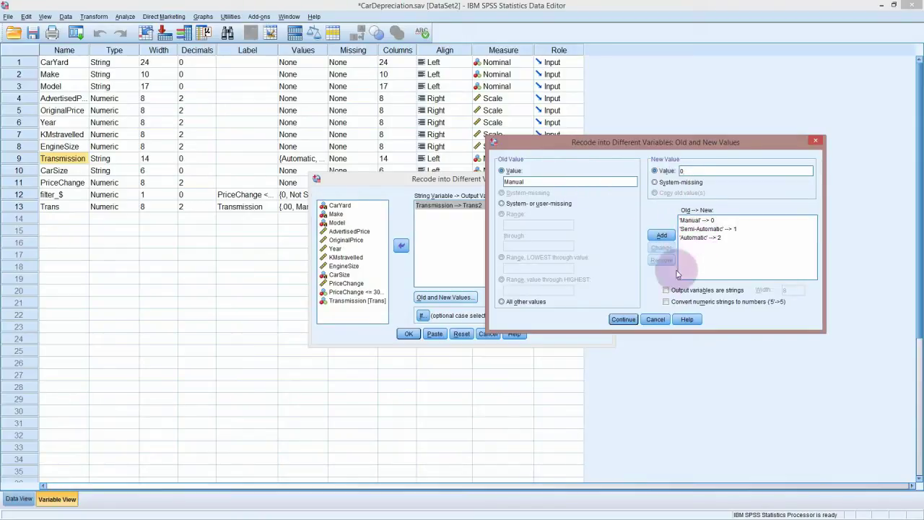
left_click(624, 319)
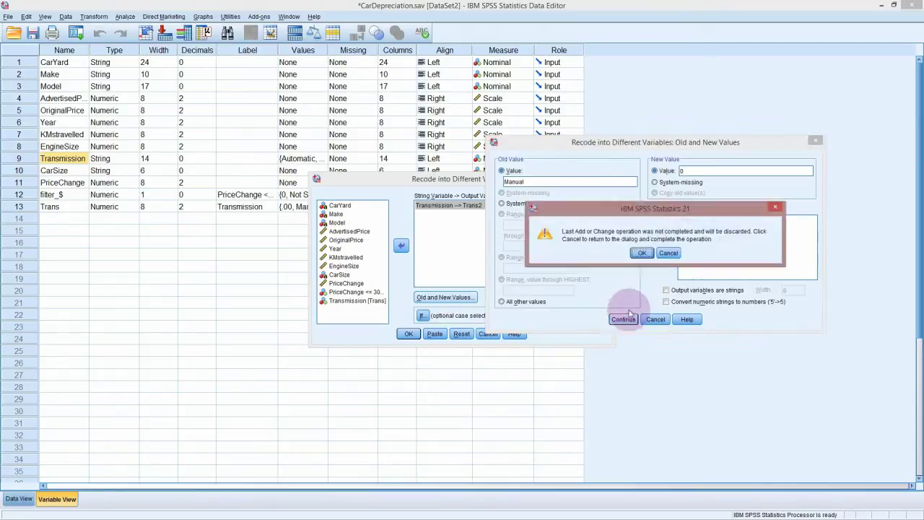
key("Return")
left_click(624, 319)
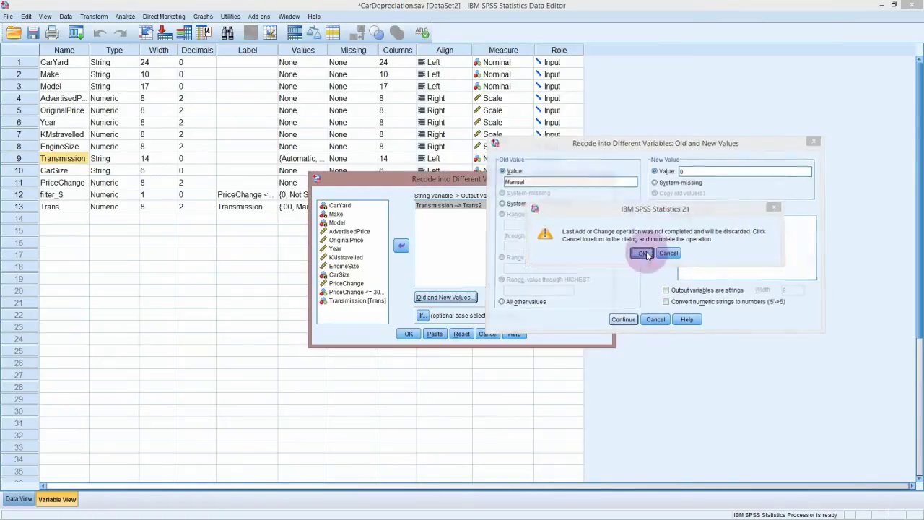
left_click(641, 253)
left_click(408, 333)
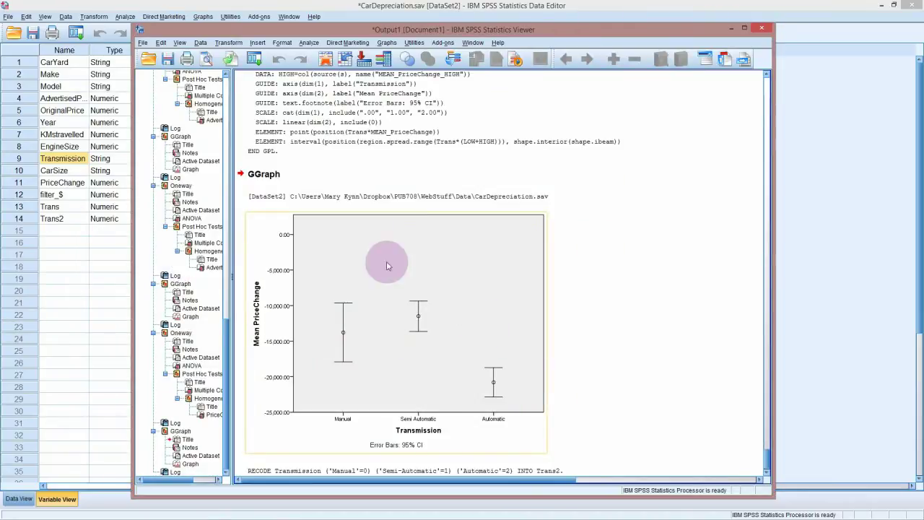
Step: Define value labels for Trans2: 0 as Manual, 1 as SemiAutomatic and 2 as Automatic
left_click(62, 218)
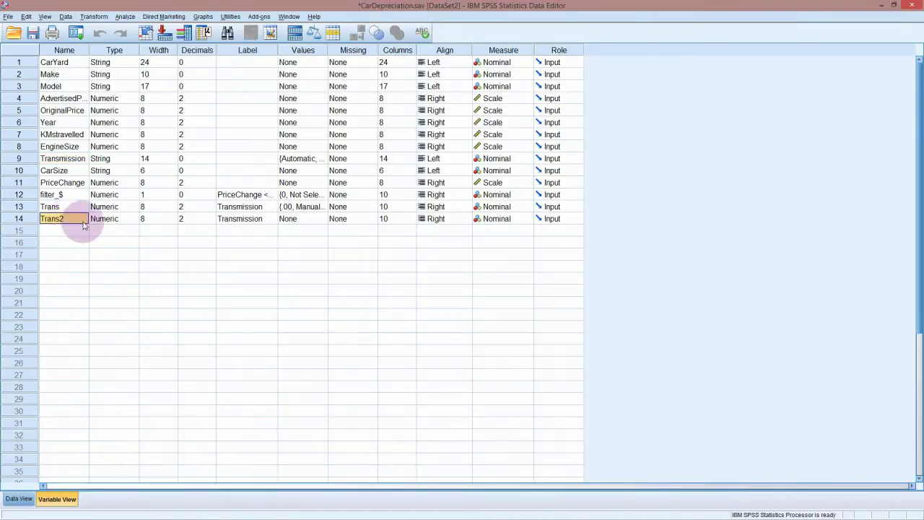
left_click(283, 220)
left_click(321, 219)
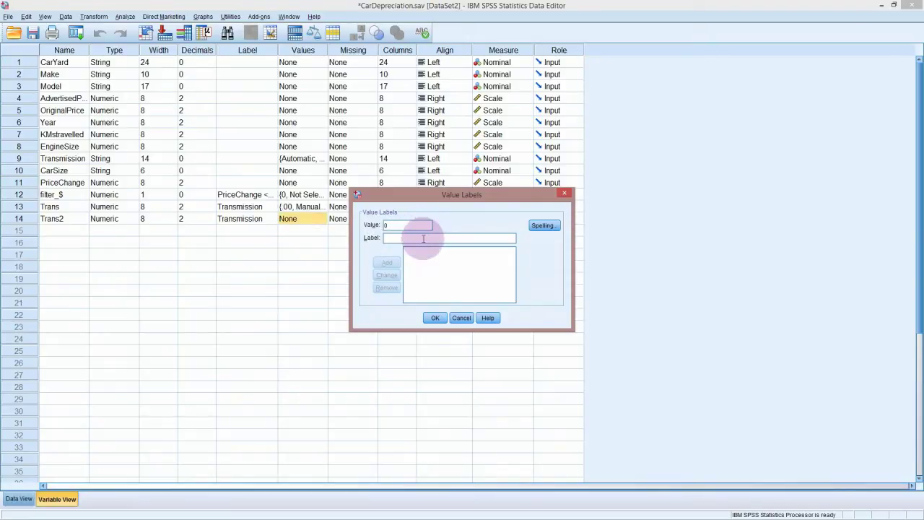
left_click(423, 238)
type("Manual")
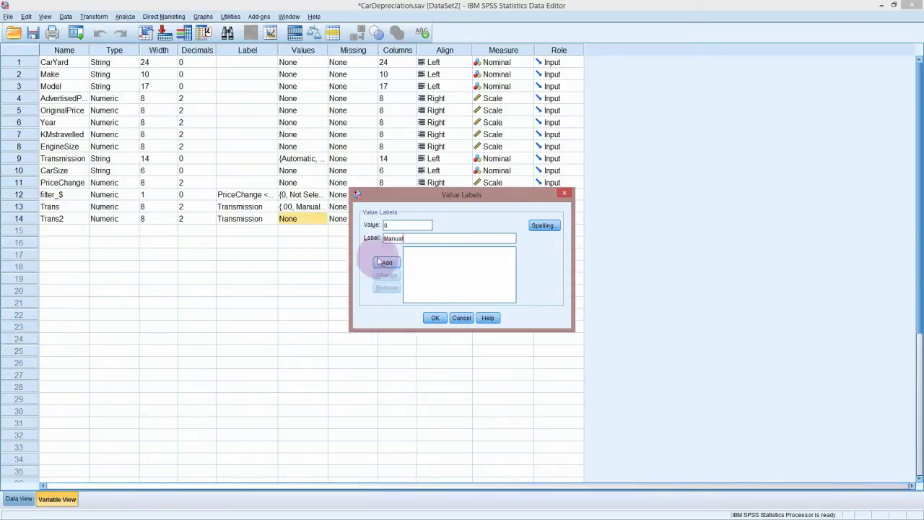
left_click(386, 262)
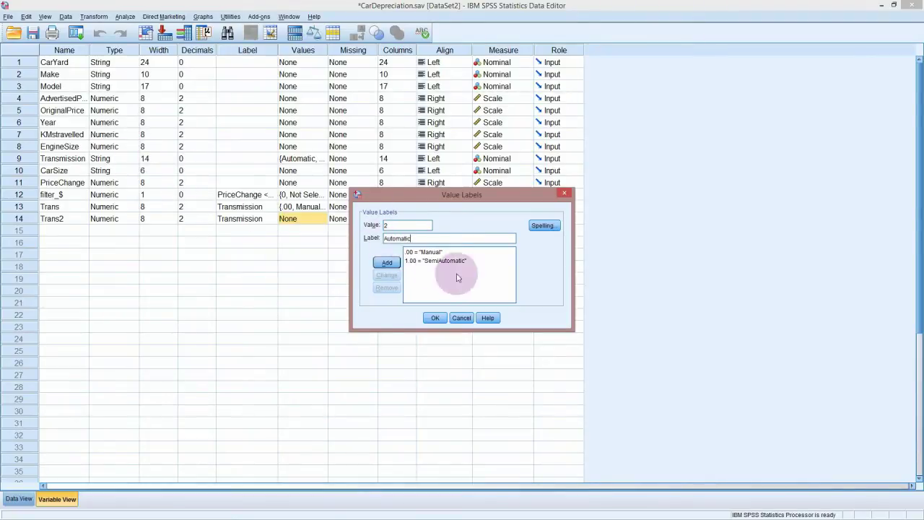
left_click(387, 262)
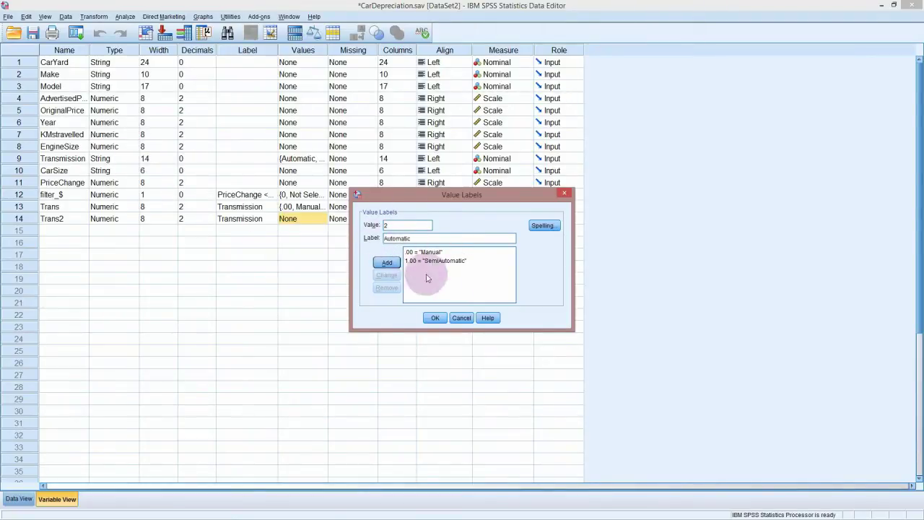
left_click(387, 263)
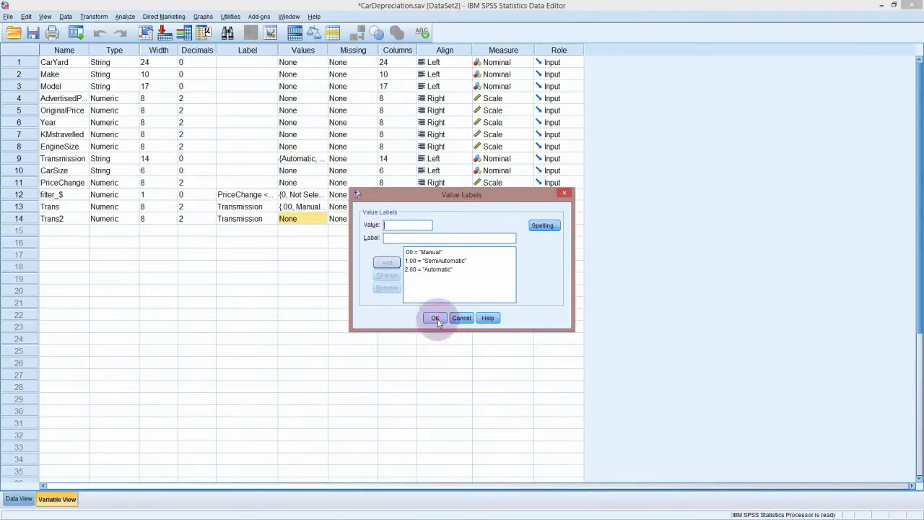
left_click(436, 318)
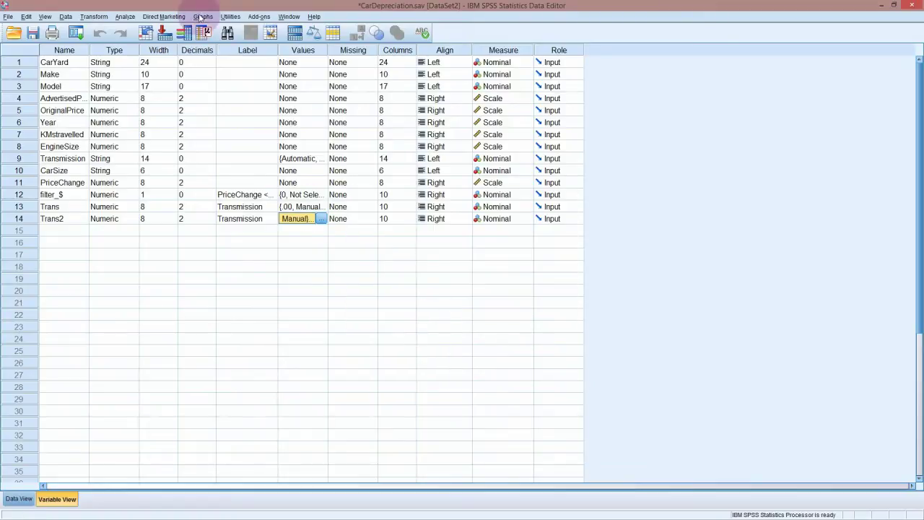
Step: Open the Chart Builder and replace the error-bar chart in the preview with a simple boxplot
left_click(203, 16)
left_click(224, 29)
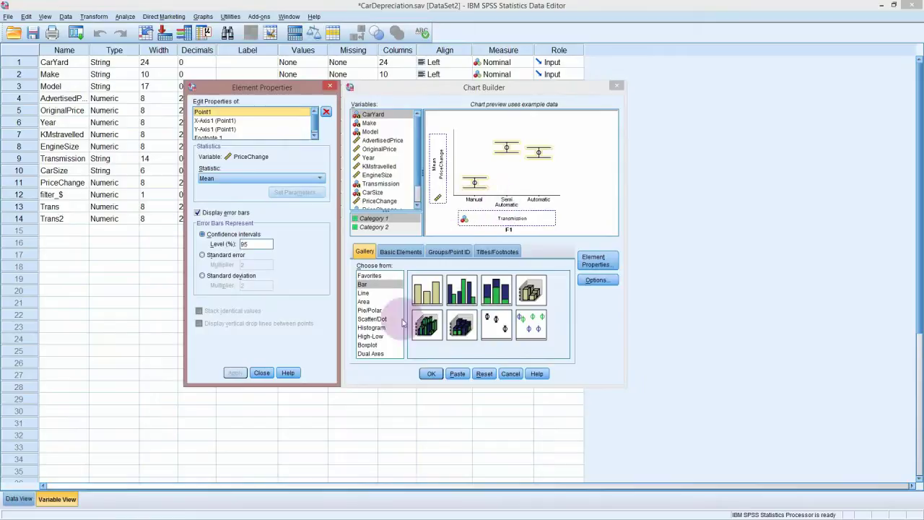
left_click(390, 343)
left_click(388, 346)
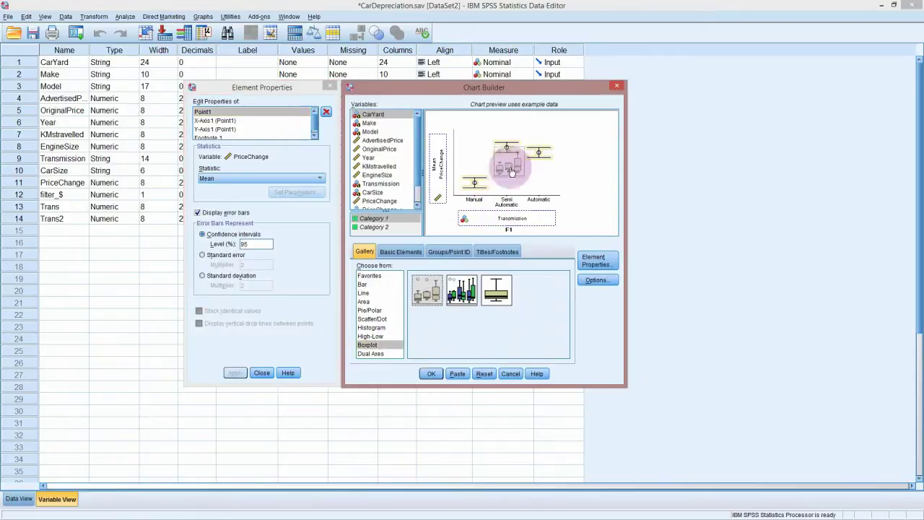
left_click_drag(426, 289, 510, 172)
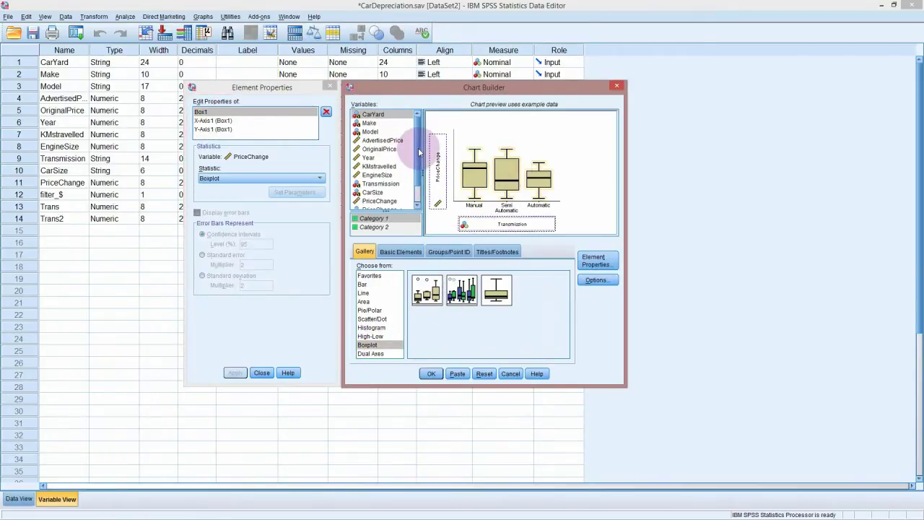
Step: Put PriceChange on the boxplot's vertical axis and the recoded Transmission (Trans2) on its horizontal axis, and generate the chart
left_click_drag(419, 149, 418, 180)
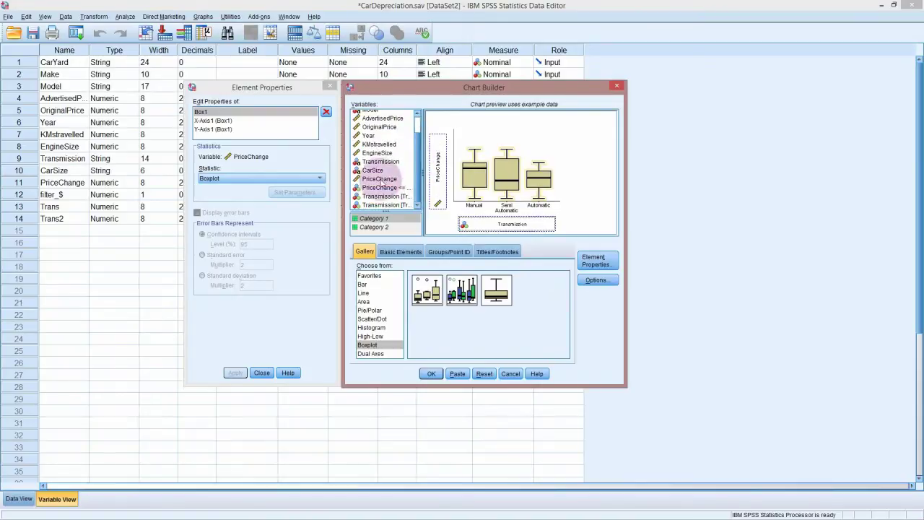
left_click(380, 179)
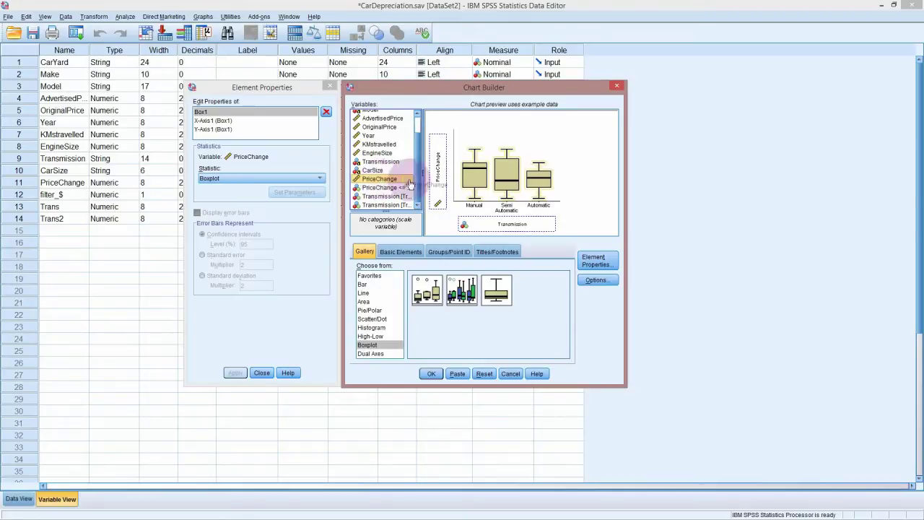
left_click_drag(380, 180, 431, 181)
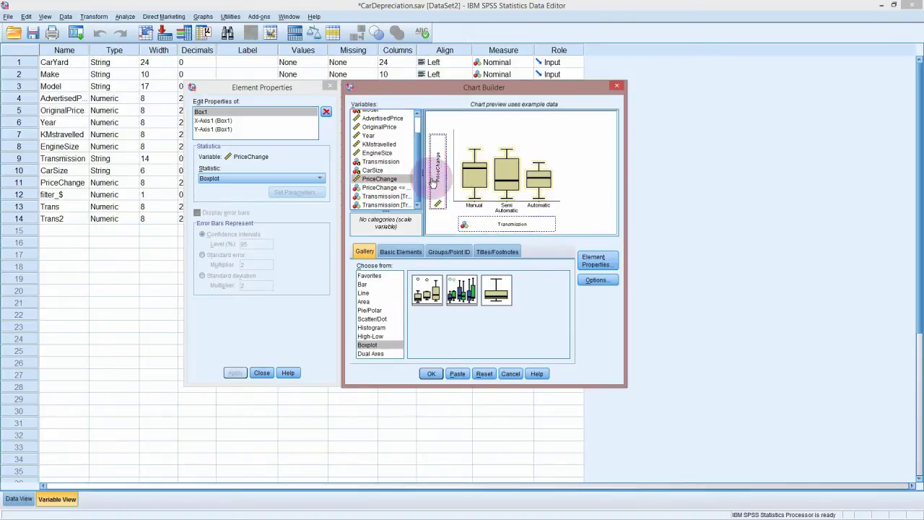
left_click(382, 205)
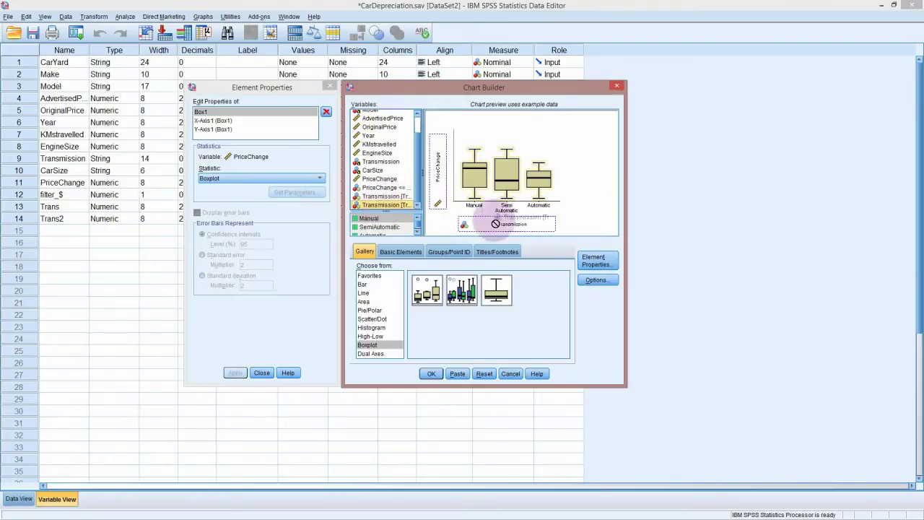
left_click_drag(382, 205, 493, 225)
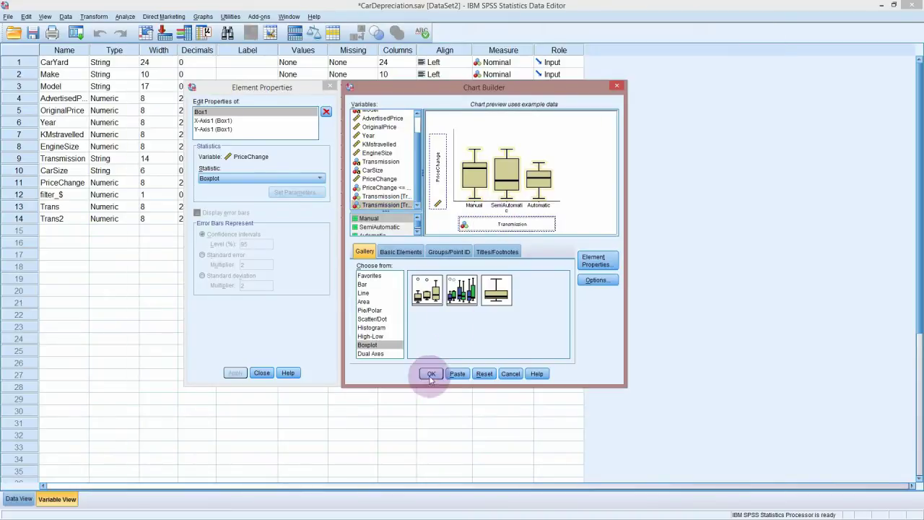
left_click(431, 373)
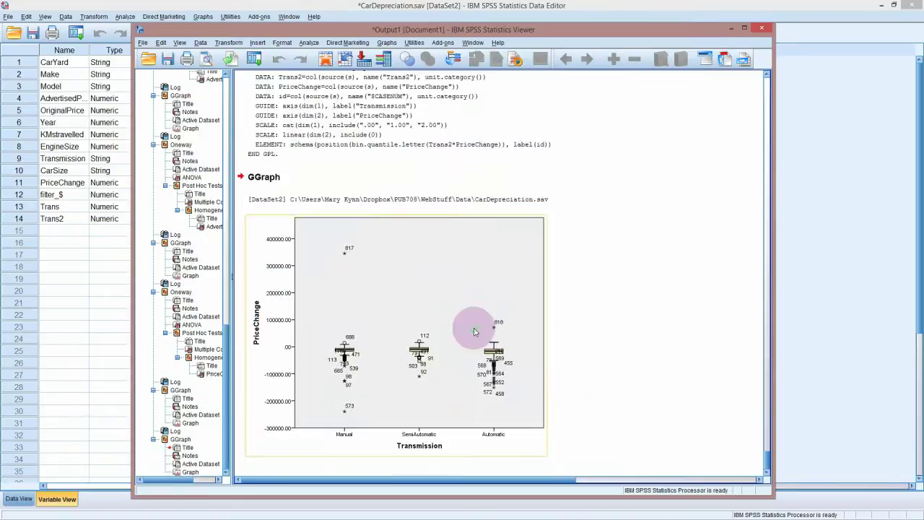
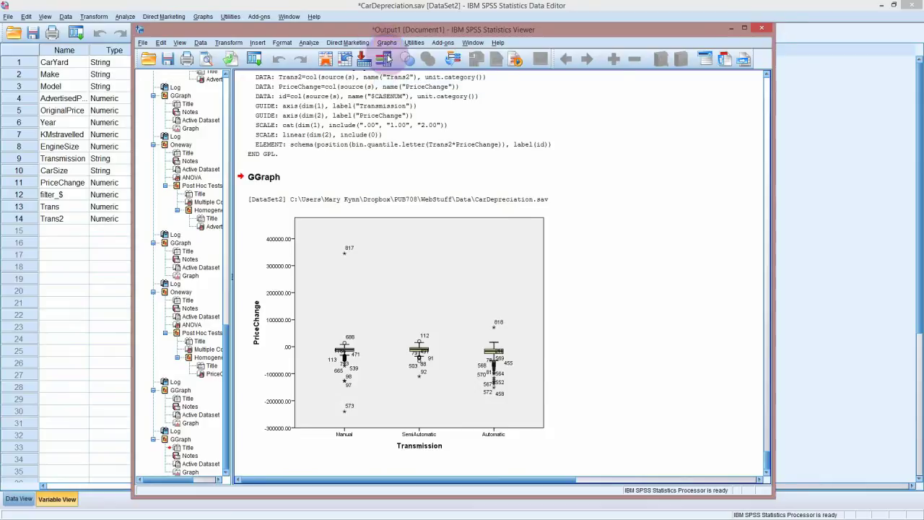
Step: Reopen the Chart Builder, replace the boxplot with a simple error-bar chart of the same variables, and generate it
left_click(401, 54)
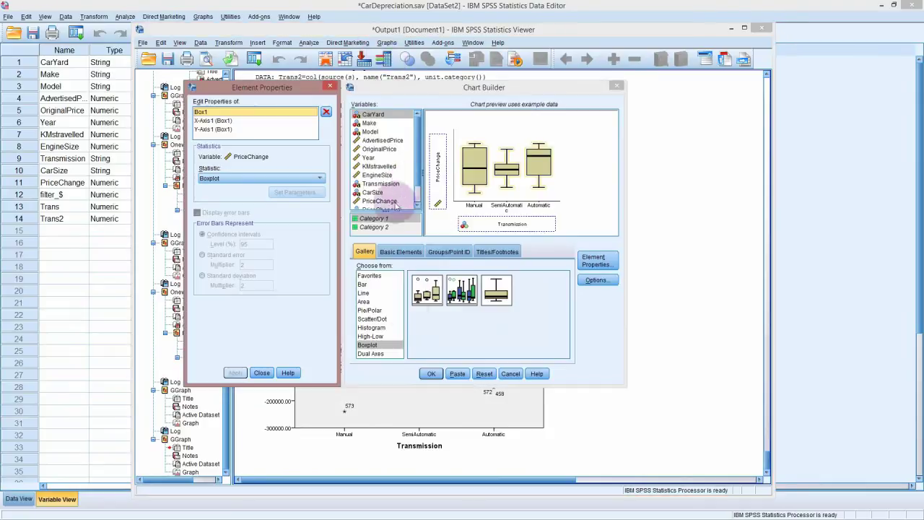
left_click(362, 285)
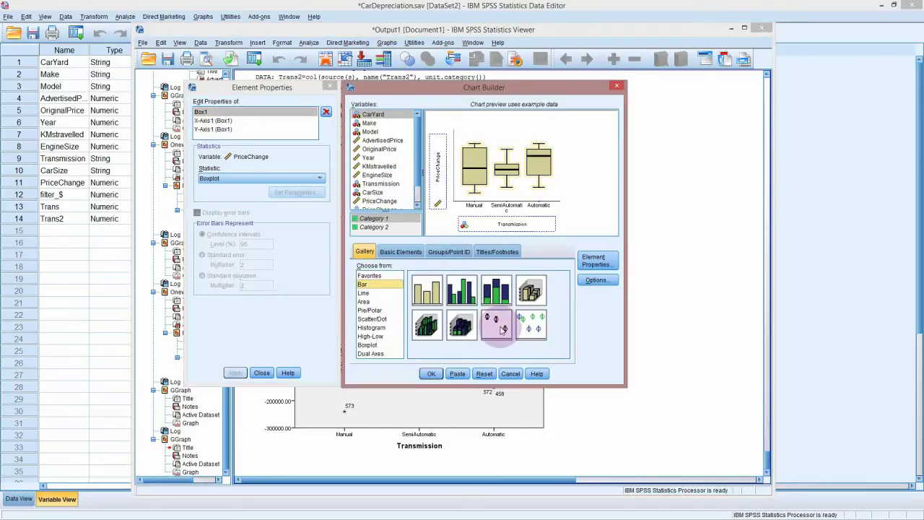
left_click_drag(496, 323, 497, 181)
left_click(434, 372)
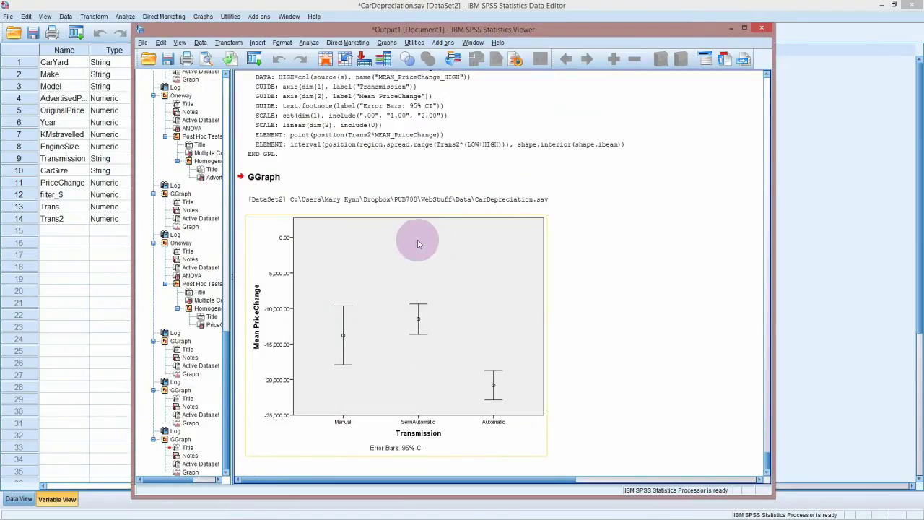
Step: Open the error-bar chart for editing and add a Y-axis reference line at -19000
scroll(343, 339, "up", 5)
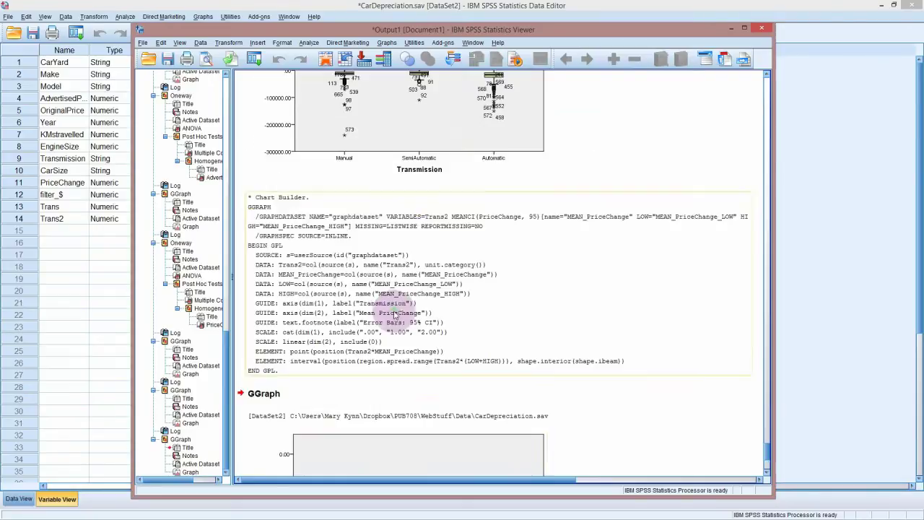
scroll(429, 361, "down", 5)
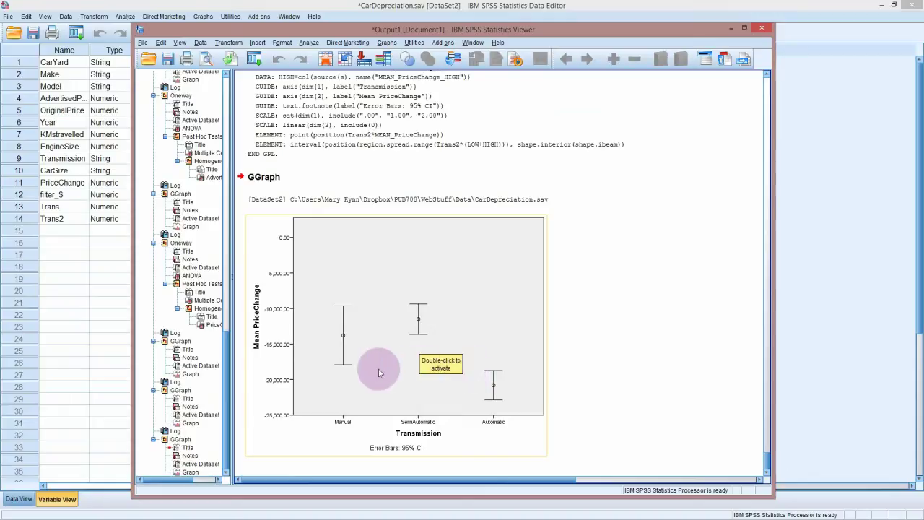
double_click(280, 382)
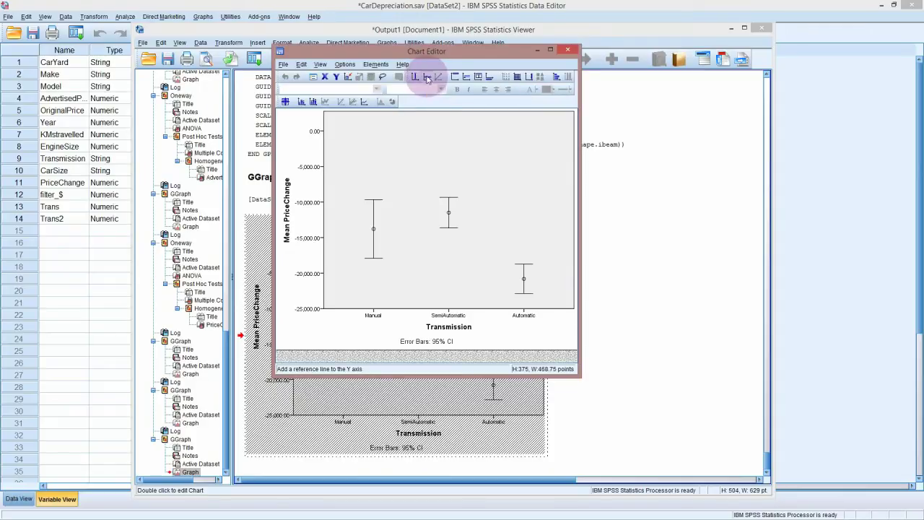
left_click(427, 77)
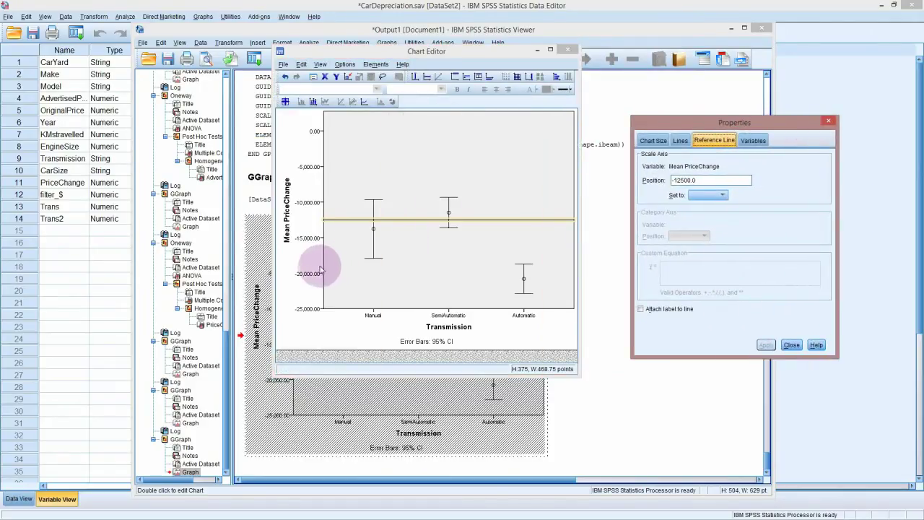
double_click(682, 180)
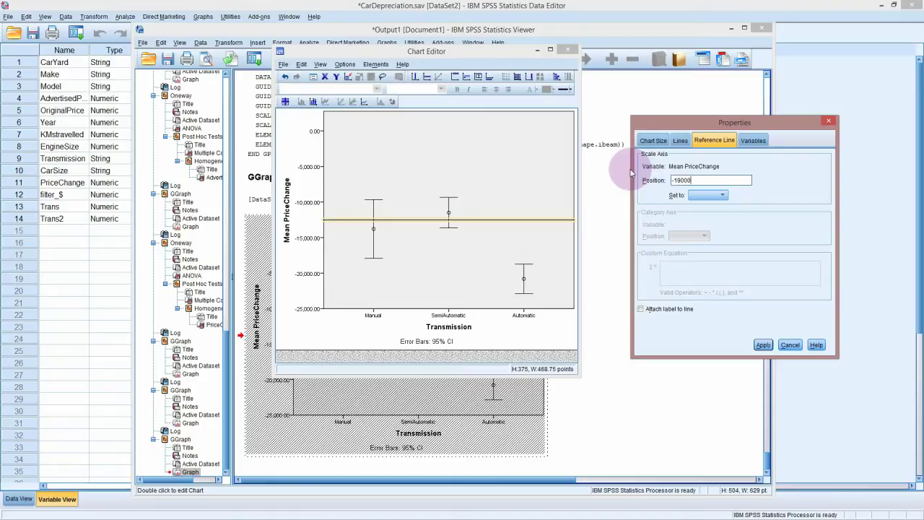
left_click(764, 345)
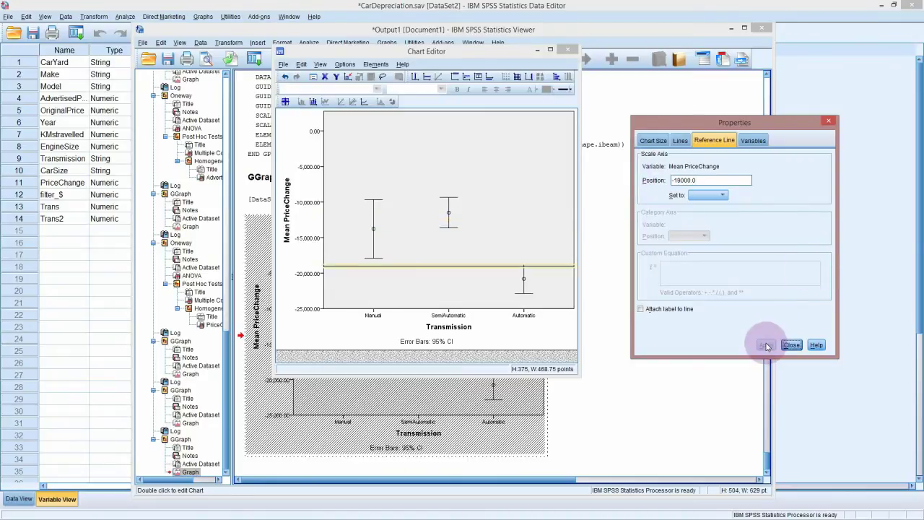
Step: Set the reference line's position to -18000
left_click_drag(710, 180, 672, 180)
key("BackSpace")
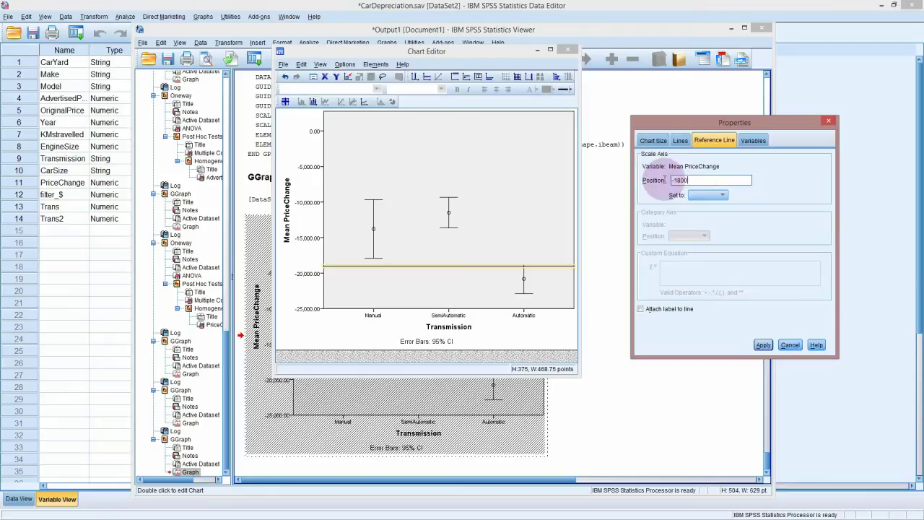
left_click(763, 344)
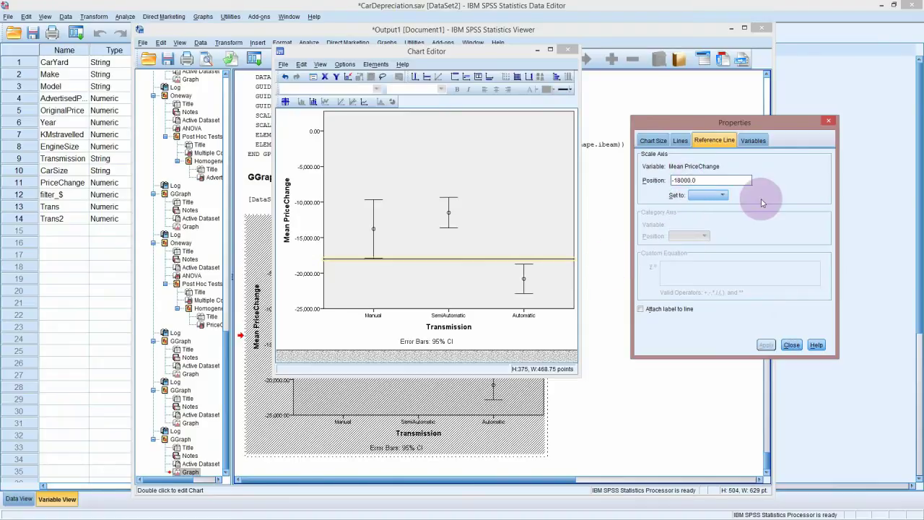
Step: Set the reference line's position to -18500 and finish editing the chart
type("5")
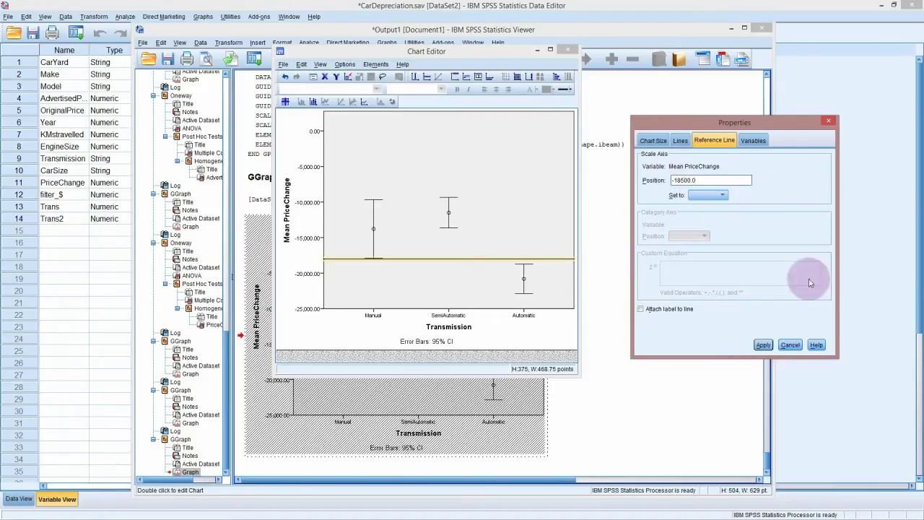
left_click(764, 345)
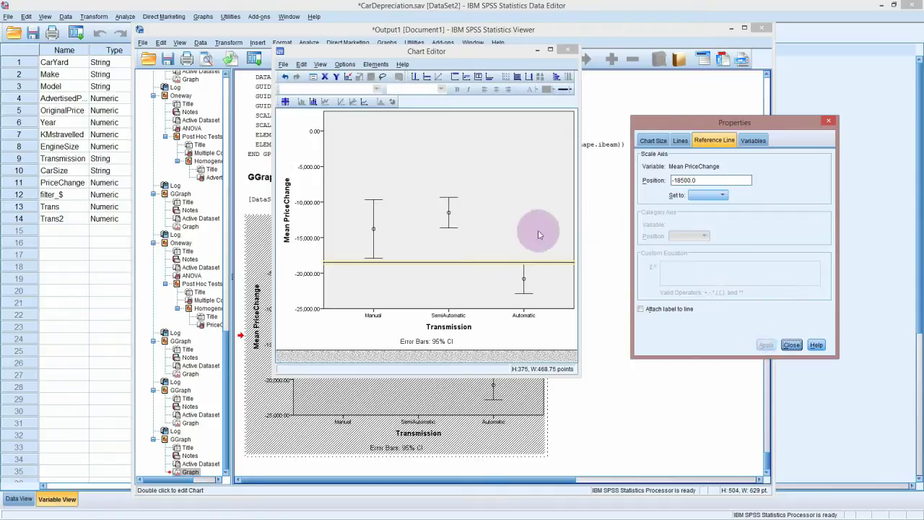
left_click(791, 345)
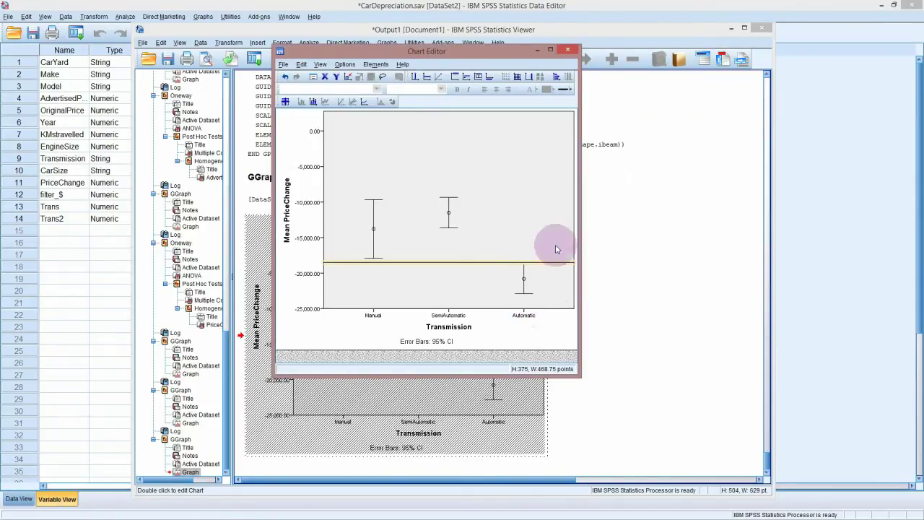
left_click(567, 49)
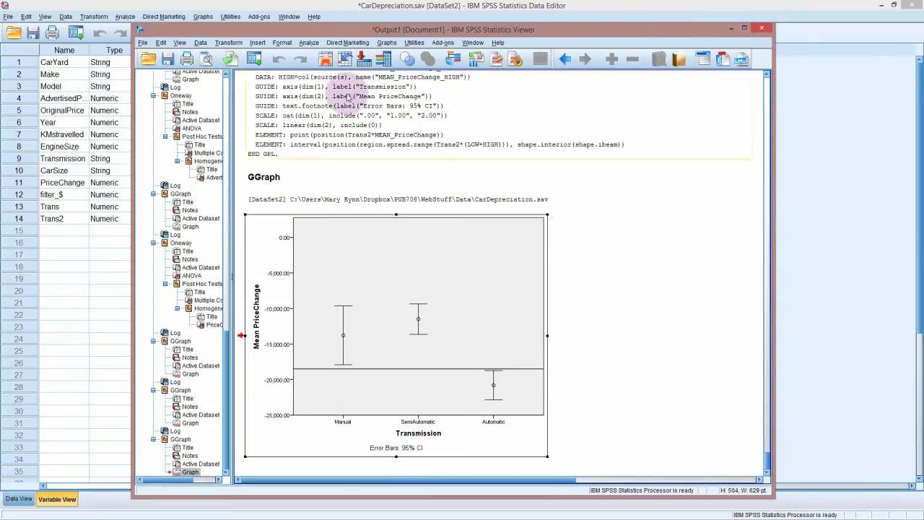
Step: Run a one-way ANOVA of PriceChange by Transmission (Trans) without contrasts, keeping the Tukey post hoc test at the 0.05 significance level
left_click(561, 314)
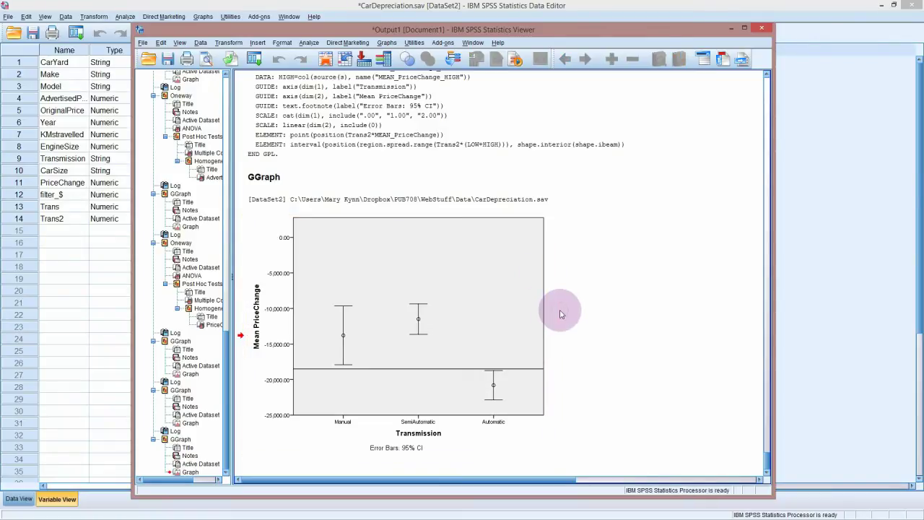
left_click(309, 43)
mouse_move(339, 88)
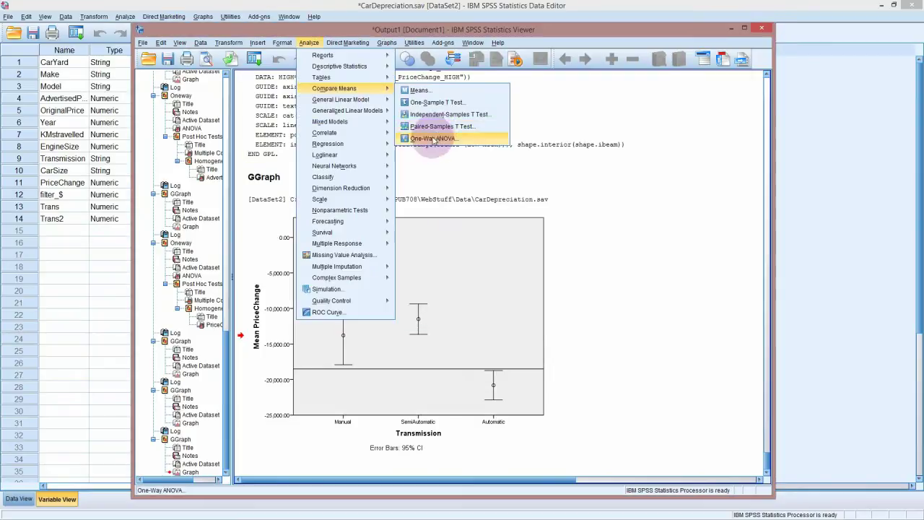
left_click(433, 138)
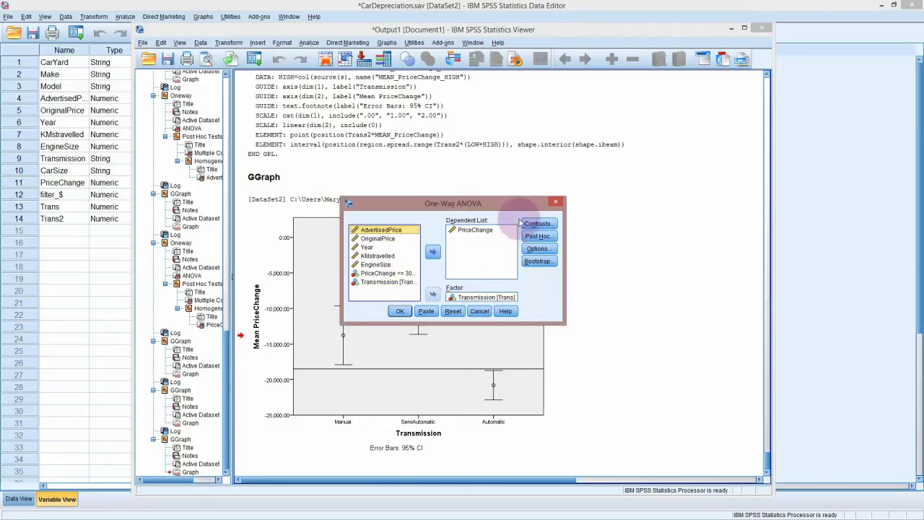
left_click(531, 225)
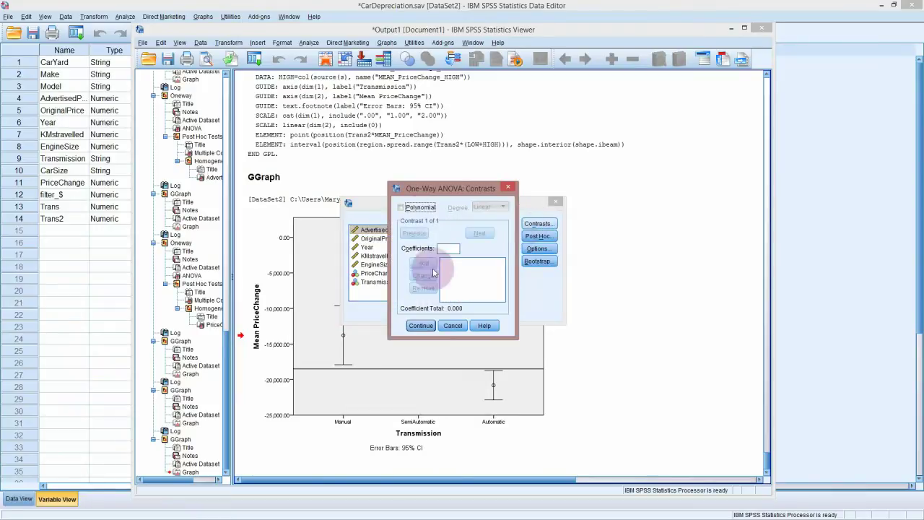
left_click(453, 325)
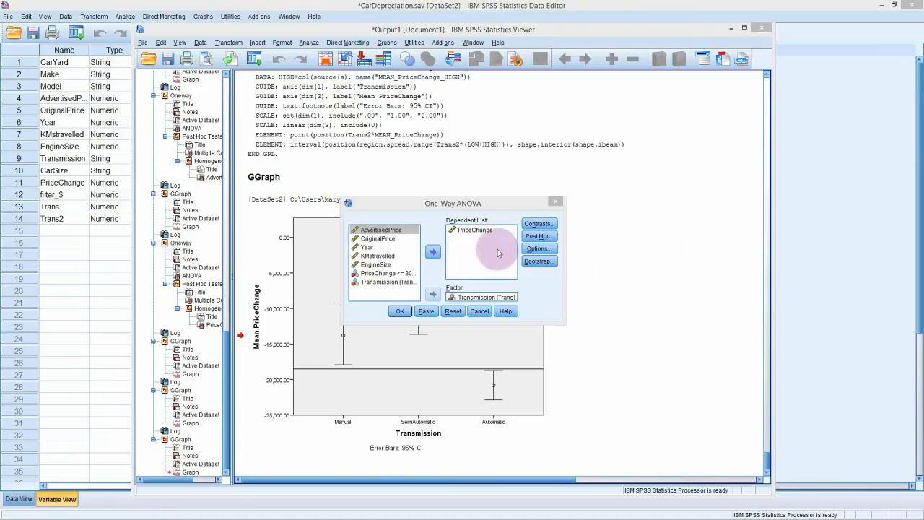
left_click(537, 236)
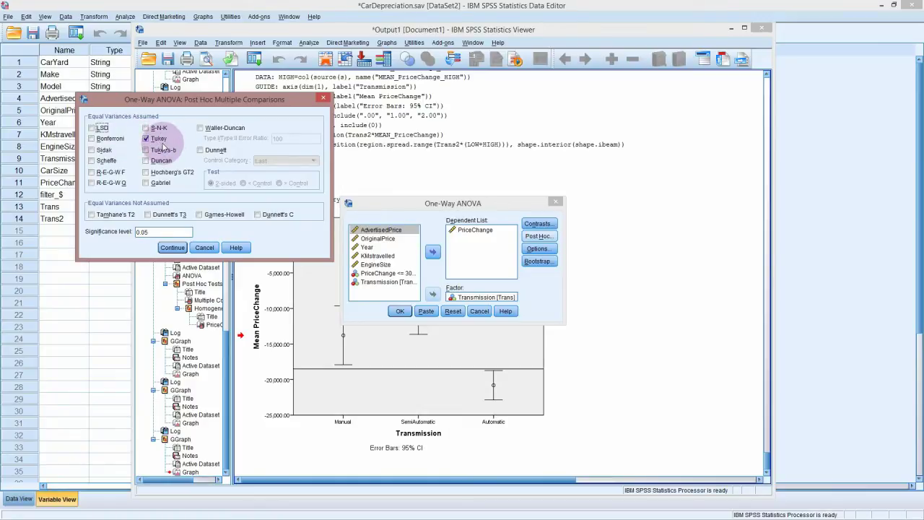
left_click(171, 246)
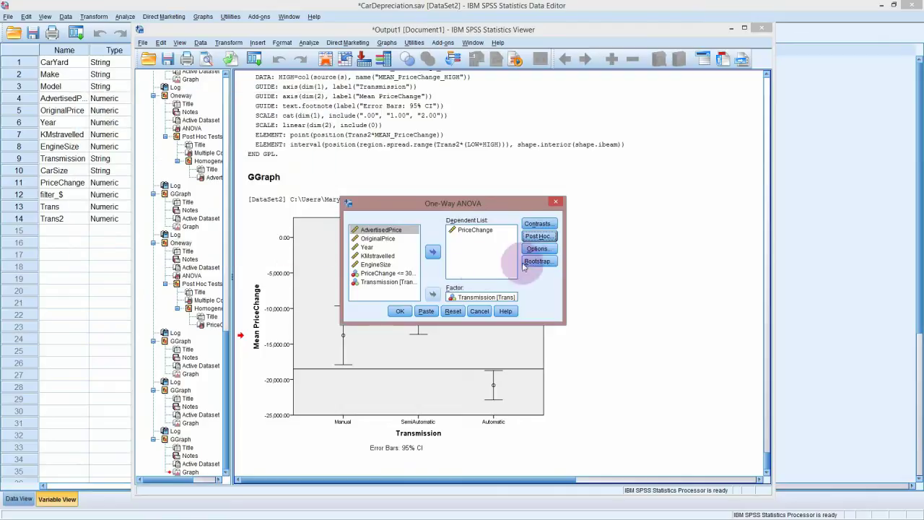
left_click(399, 311)
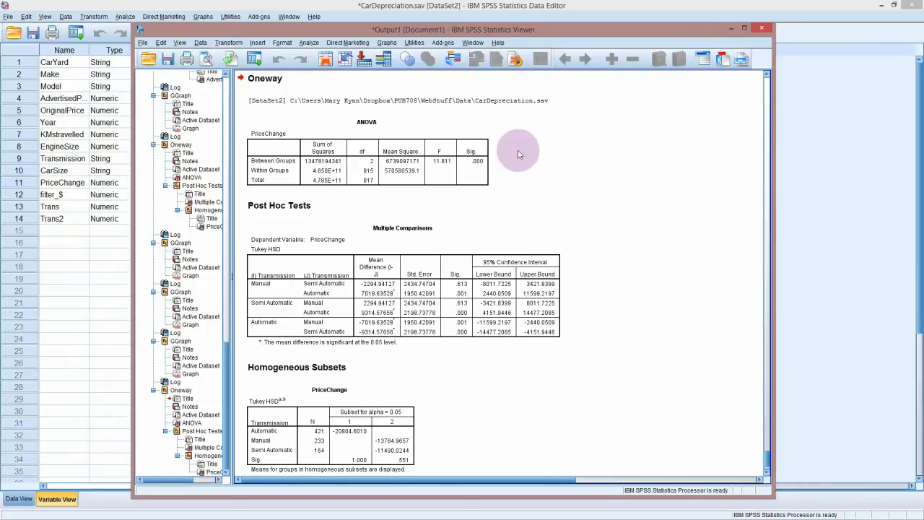
Step: Examine the ANOVA significance, the error-bar chart and the Tukey post hoc comparisons of PriceChange between transmission types
left_click(479, 166)
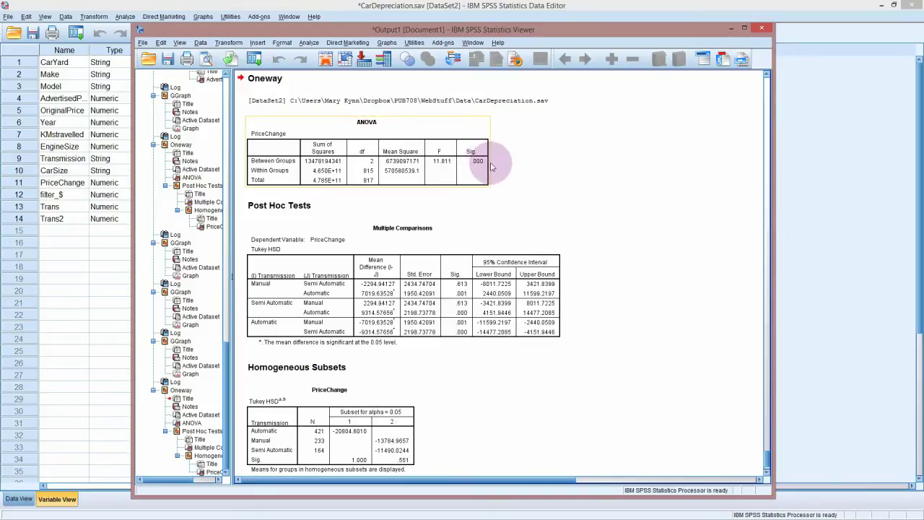
left_click(527, 171)
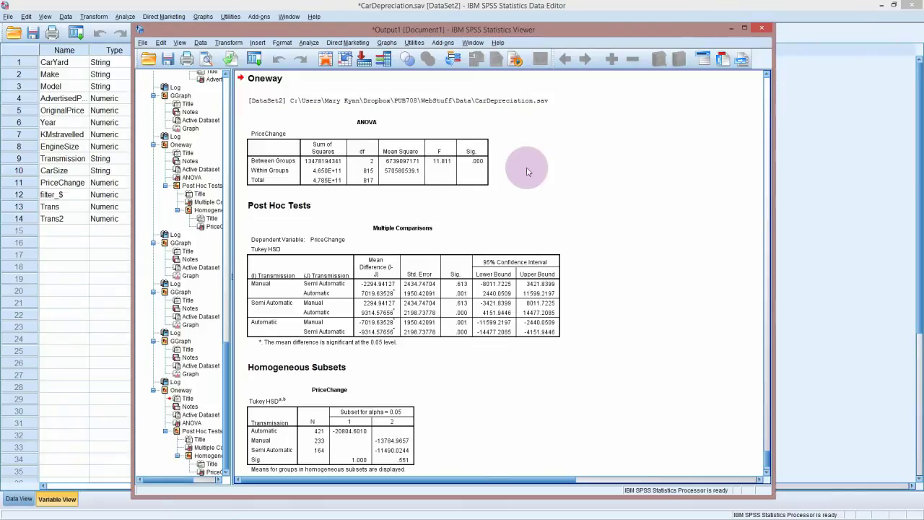
scroll(527, 169, "up", 3)
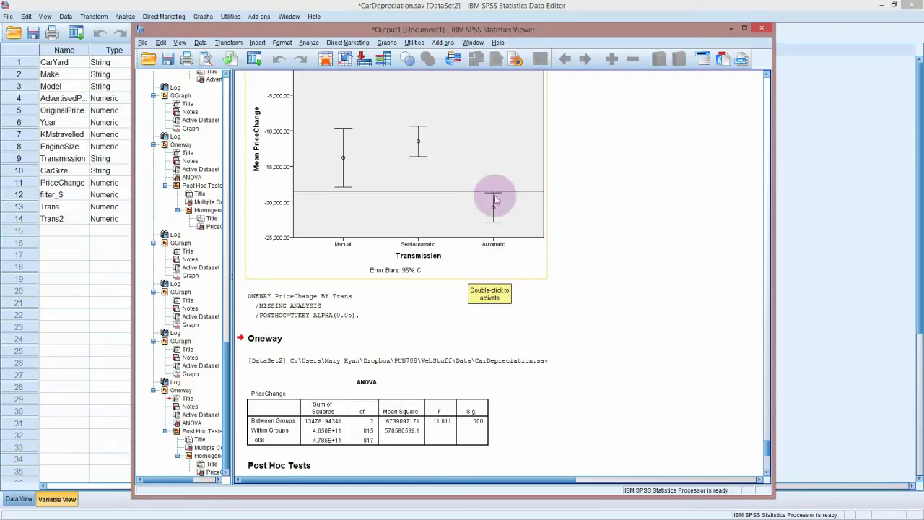
scroll(494, 231, "down", 1)
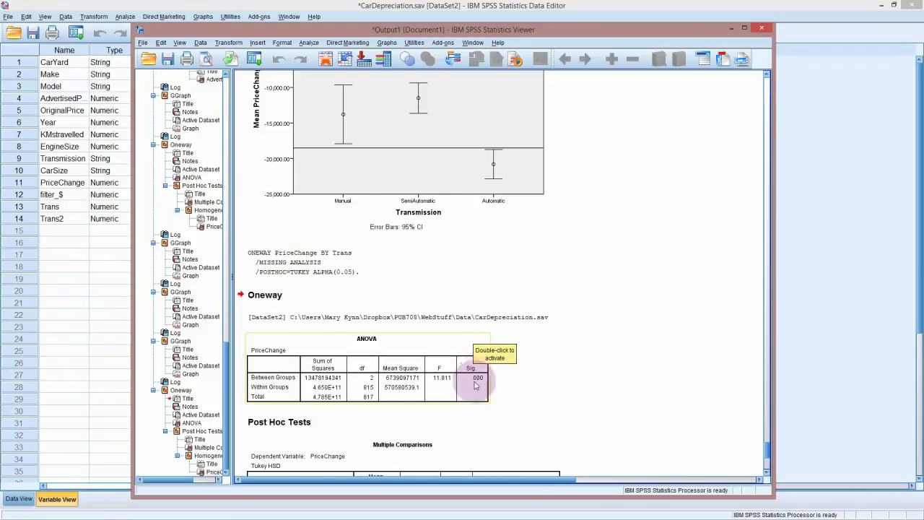
scroll(475, 381, "down", 3)
scroll(475, 377, "down", 3)
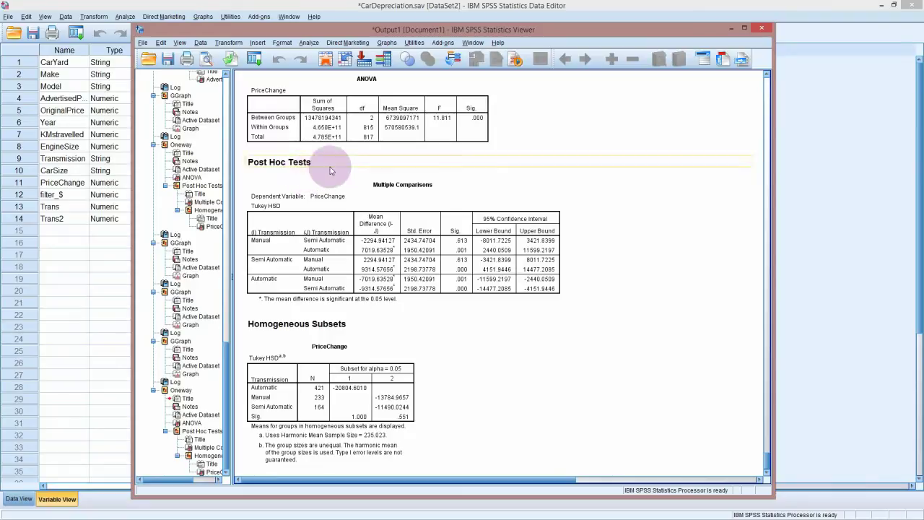
Step: Examine the Homogeneous Subsets table for PriceChange alongside the error-bar chart of transmission types
left_click(372, 213)
left_click(384, 352)
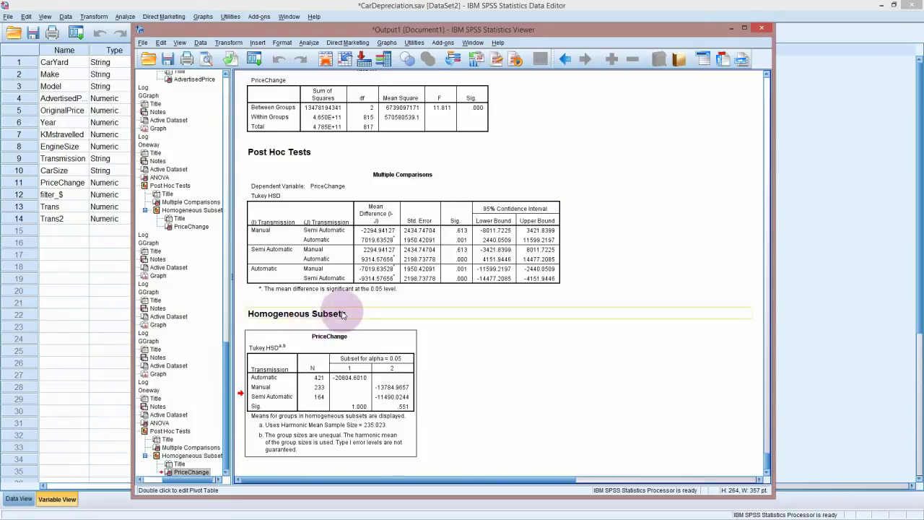
scroll(339, 314, "up", 3)
scroll(344, 309, "up", 2)
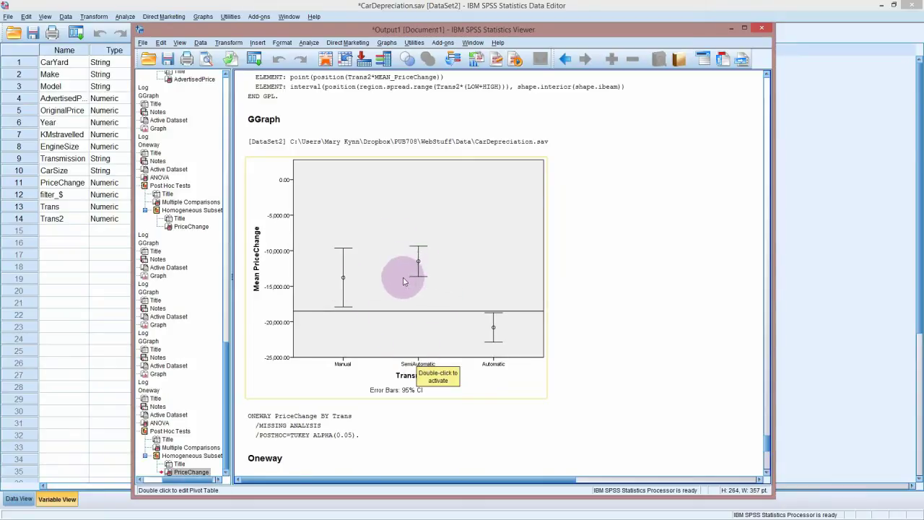
scroll(405, 271, "down", 3)
scroll(404, 281, "down", 6)
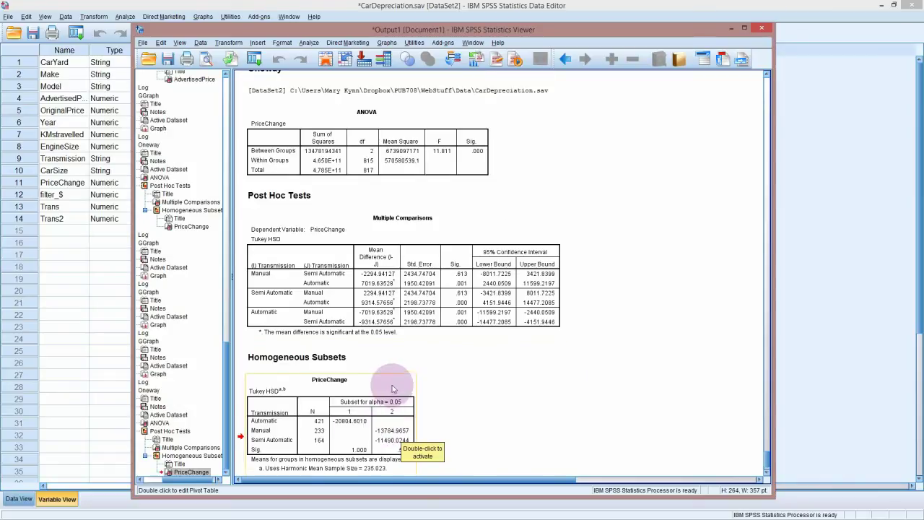
scroll(452, 171, "up", 5)
scroll(452, 171, "down", 5)
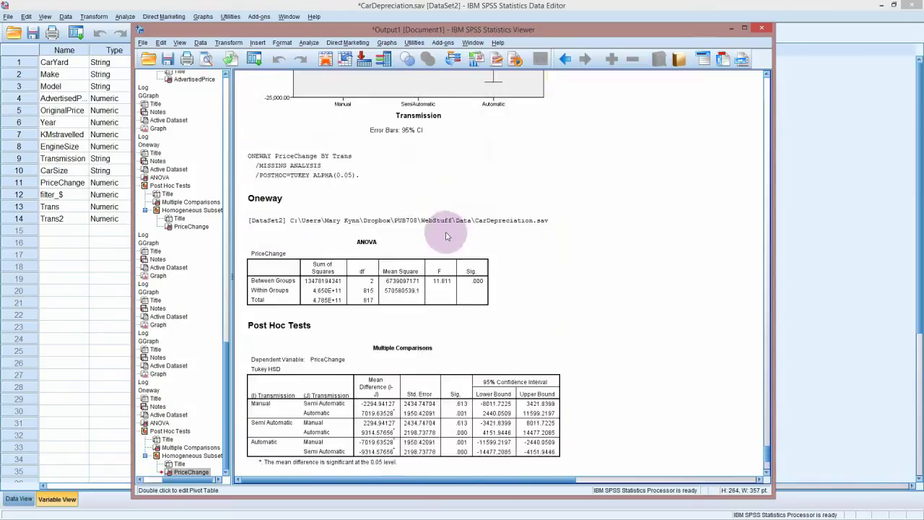
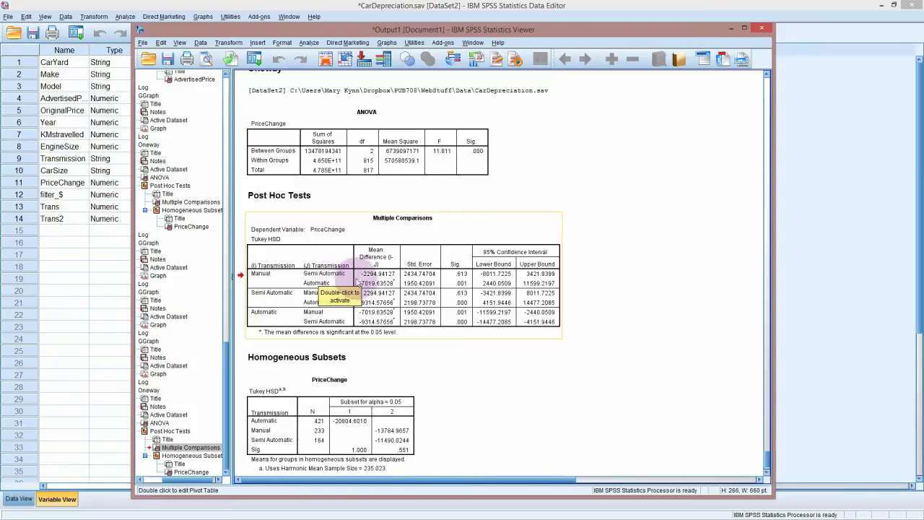
Step: Compare the mean differences and significance values in the Multiple Comparisons table with the error bars for each transmission type
scroll(352, 285, "up", 5)
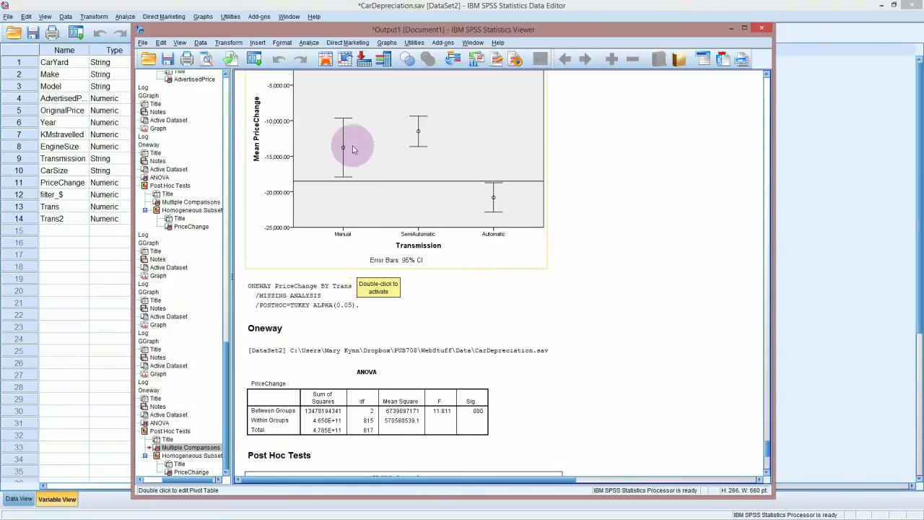
scroll(417, 215, "down", 5)
scroll(417, 215, "up", 5)
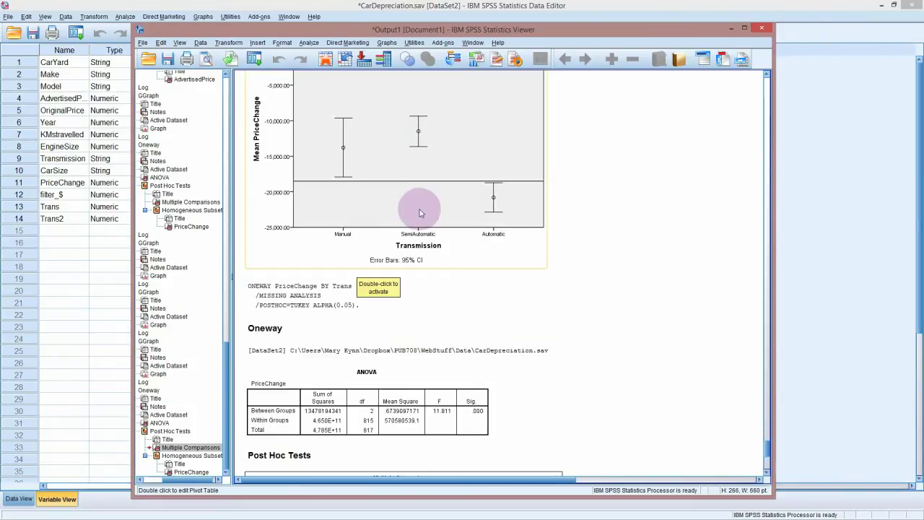
scroll(418, 207, "down", 5)
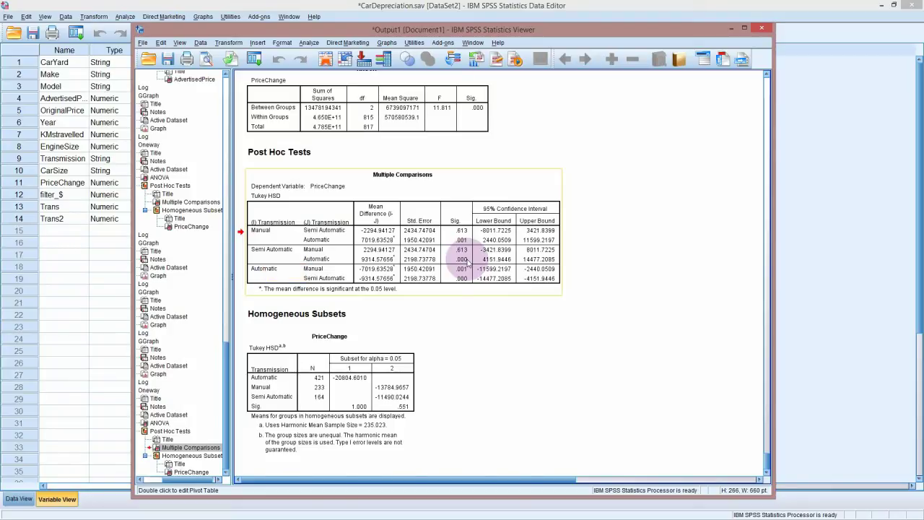
scroll(468, 262, "up", 3)
scroll(468, 263, "down", 3)
scroll(467, 262, "up", 6)
scroll(467, 260, "down", 3)
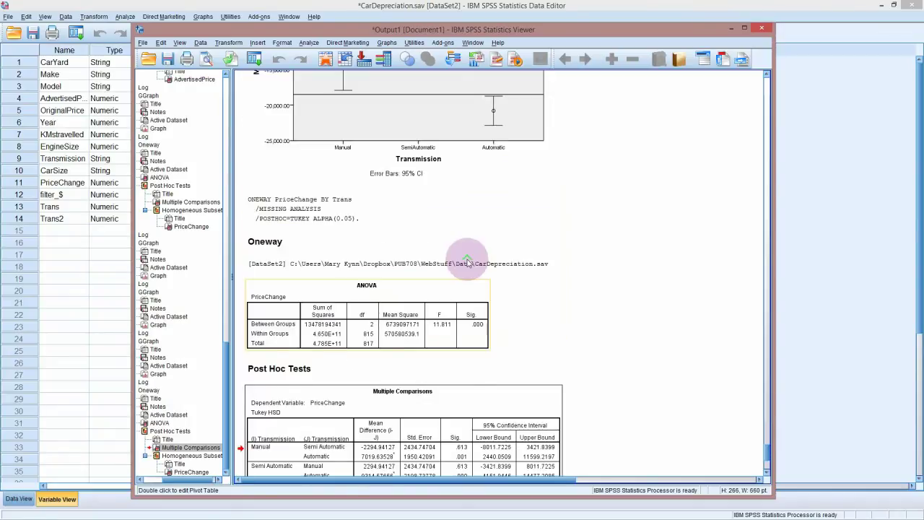
scroll(468, 262, "up", 3)
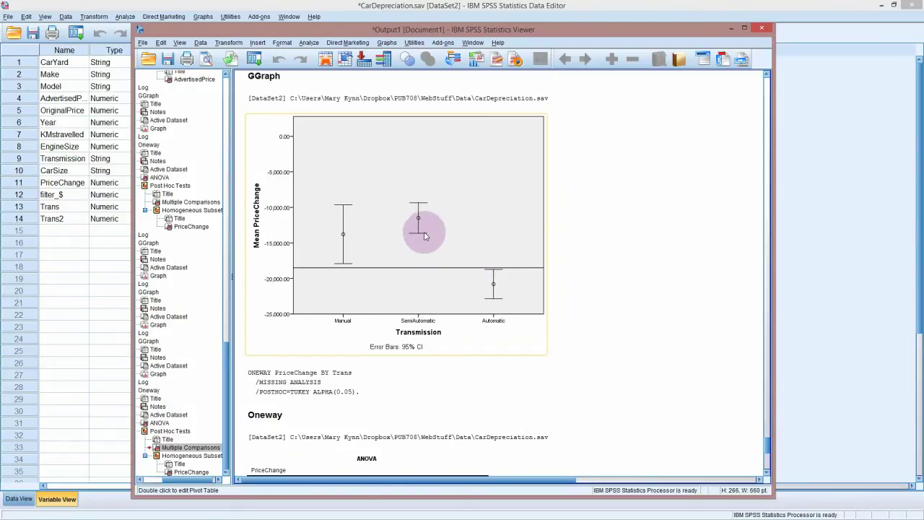
scroll(498, 351, "down", 2)
scroll(497, 352, "up", 2)
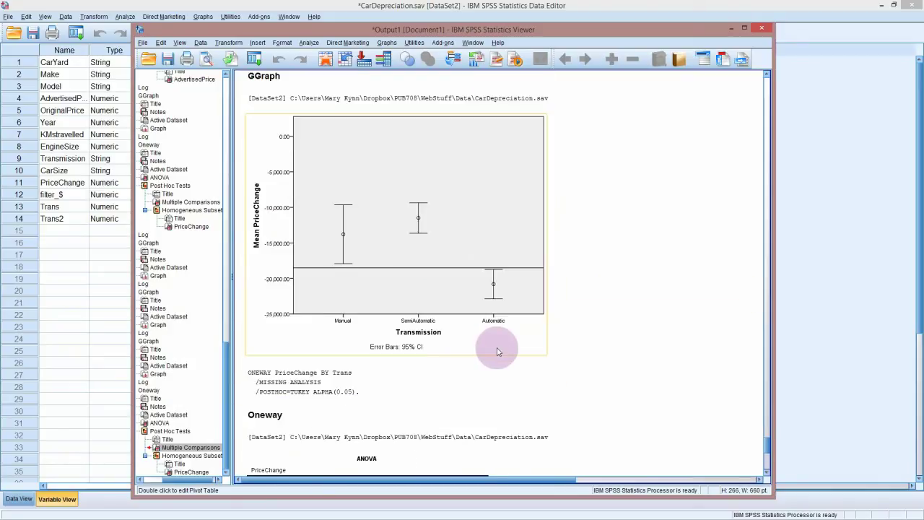
scroll(498, 351, "down", 6)
scroll(495, 353, "up", 1)
scroll(310, 353, "down", 1)
scroll(334, 351, "up", 1)
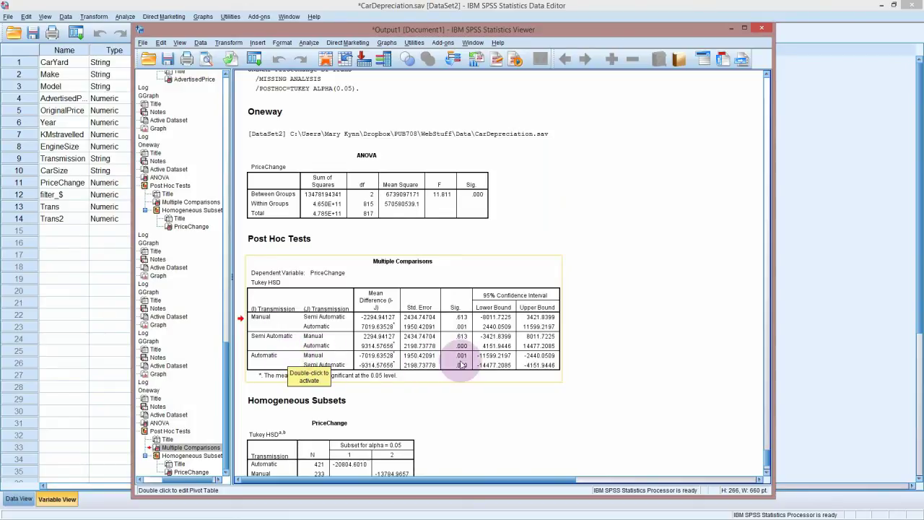
Step: Copy the Tukey Multiple Comparisons table from the SPSS output into a new blank Word document
left_click(376, 277)
double_click(376, 277)
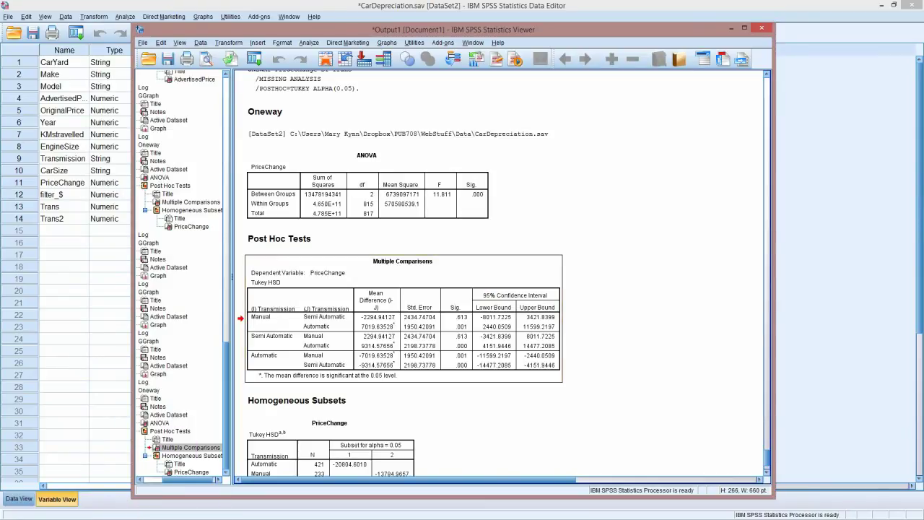
key("alt+Tab")
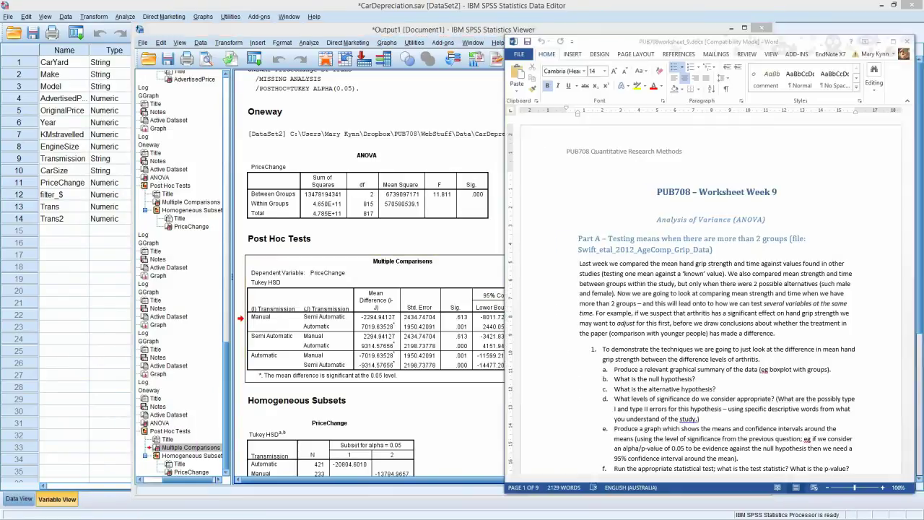
left_click(518, 54)
left_click(524, 52)
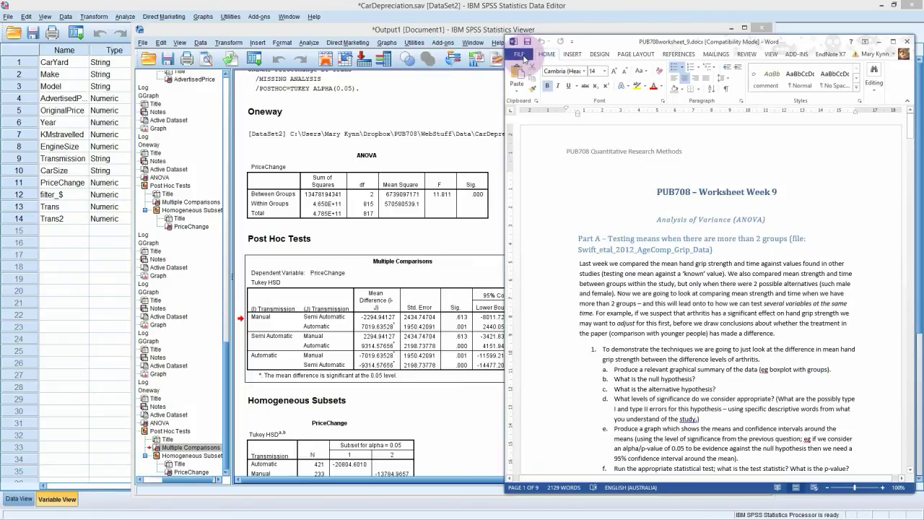
left_click(518, 54)
left_click(523, 96)
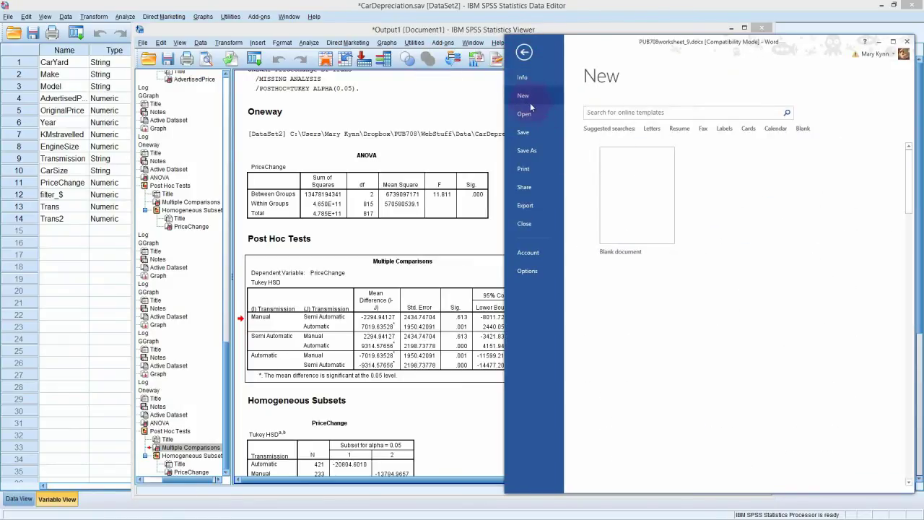
left_click(619, 189)
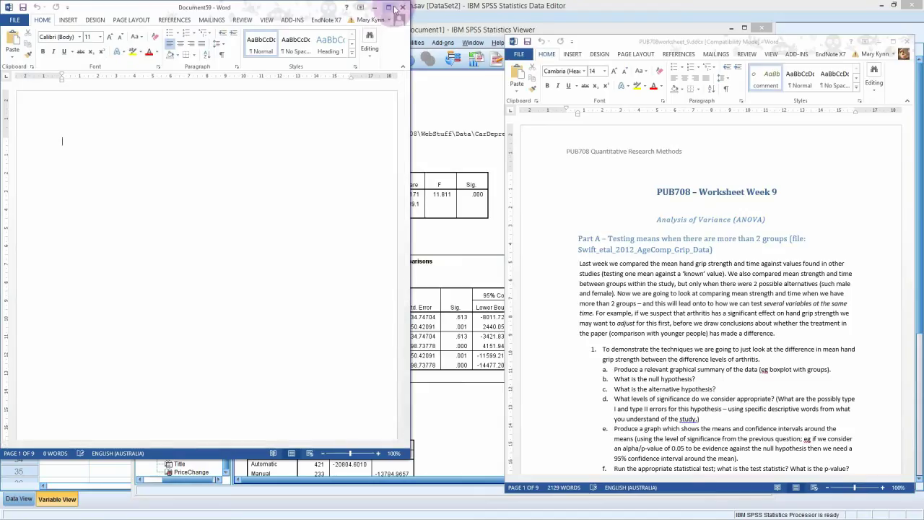
left_click(390, 8)
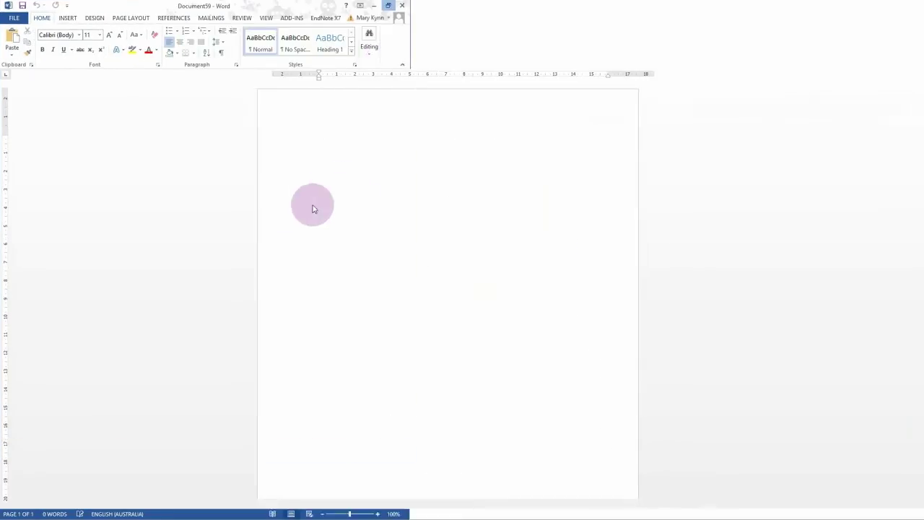
key("ctrl+v")
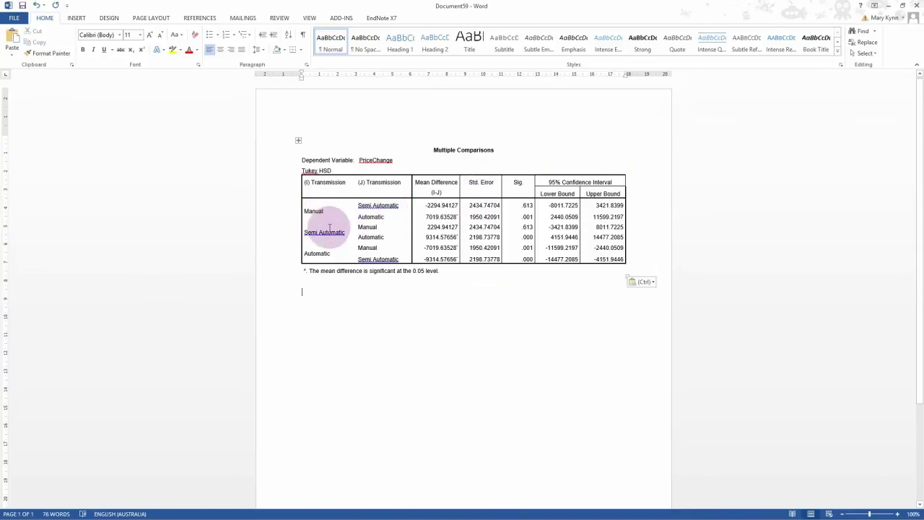
Step: Clear the duplicate comparisons from the pasted table: Semi Automatic versus Manual, and both Automatic rows with their group label
left_click_drag(358, 226, 622, 228)
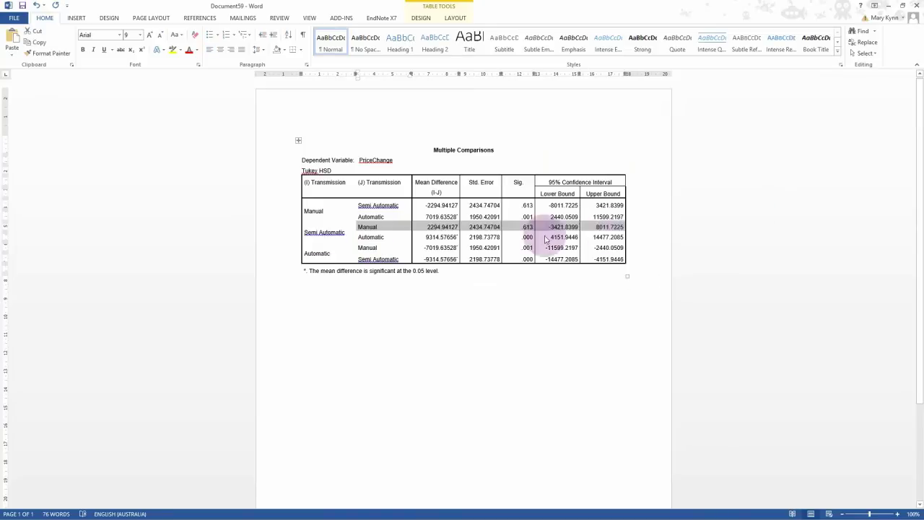
key("Delete")
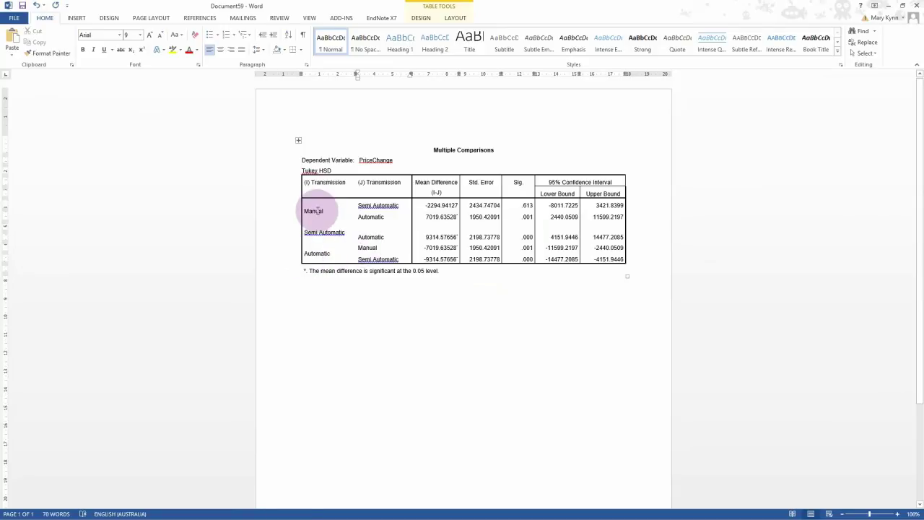
left_click(326, 231)
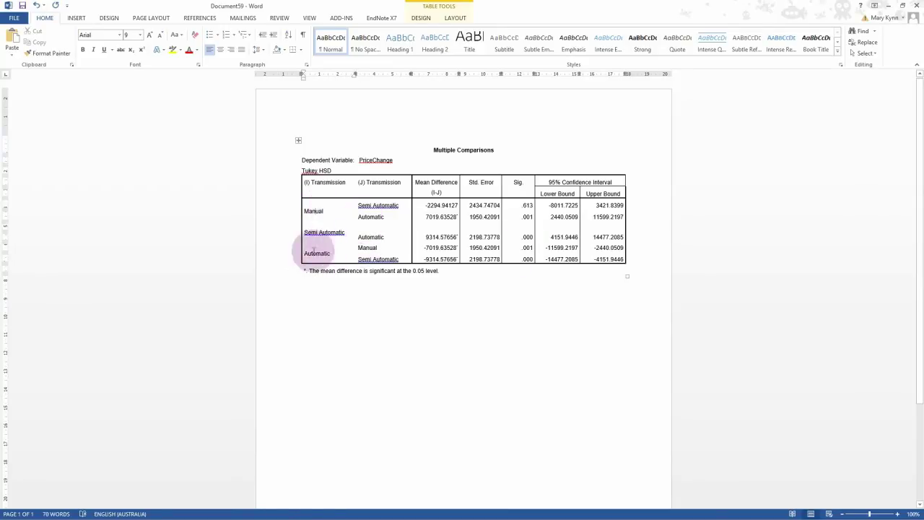
left_click_drag(361, 247, 625, 246)
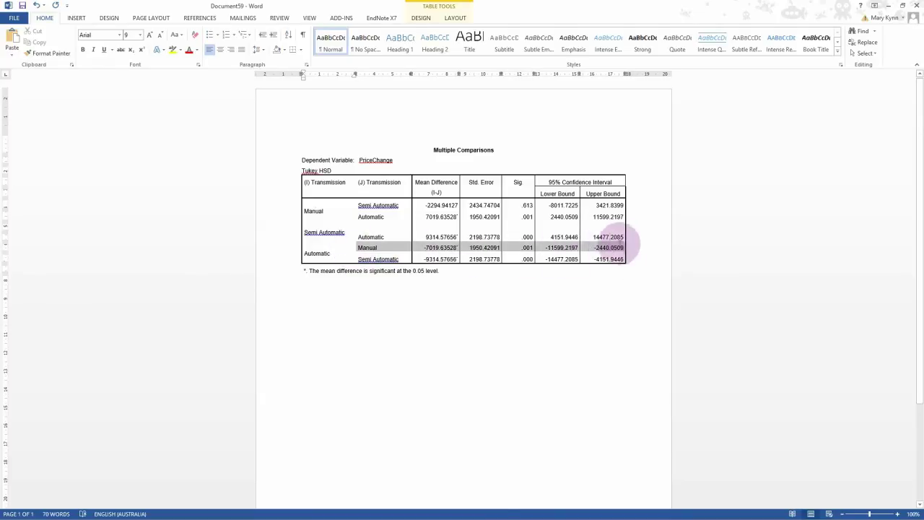
key("Delete")
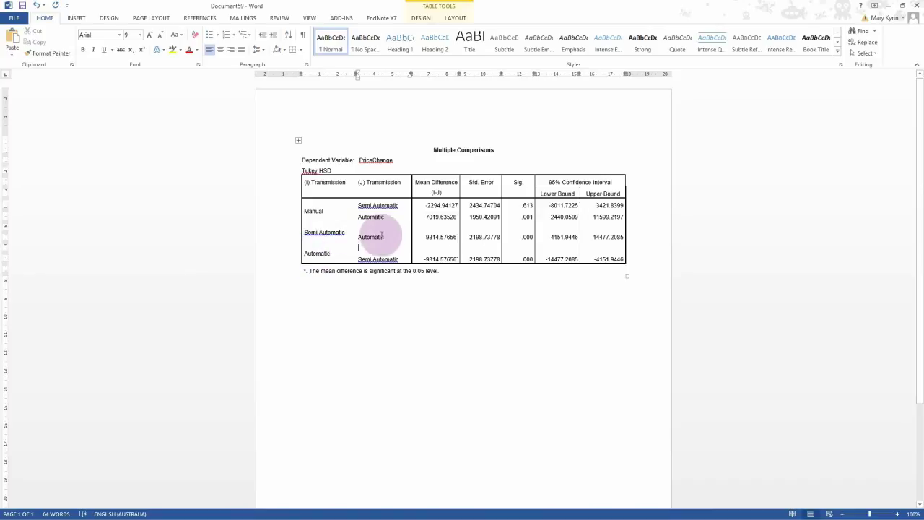
left_click_drag(306, 254, 623, 260)
key("Delete")
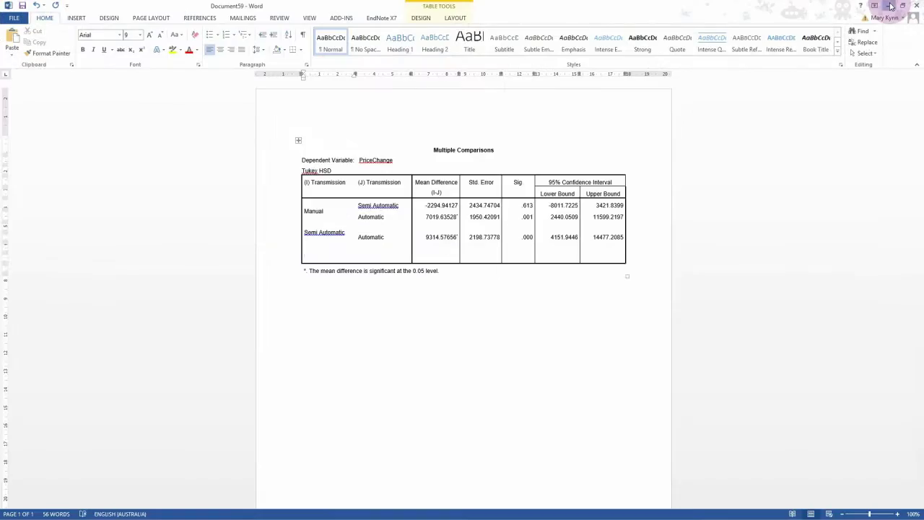
Step: Switch back to the SPSS output and review the Multiple Comparisons and Homogeneous Subsets tables
left_click(887, 5)
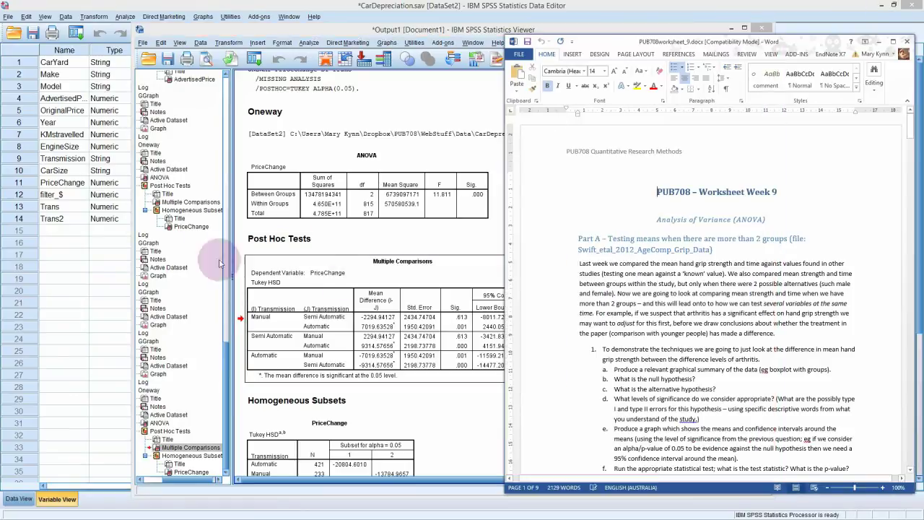
left_click(354, 269)
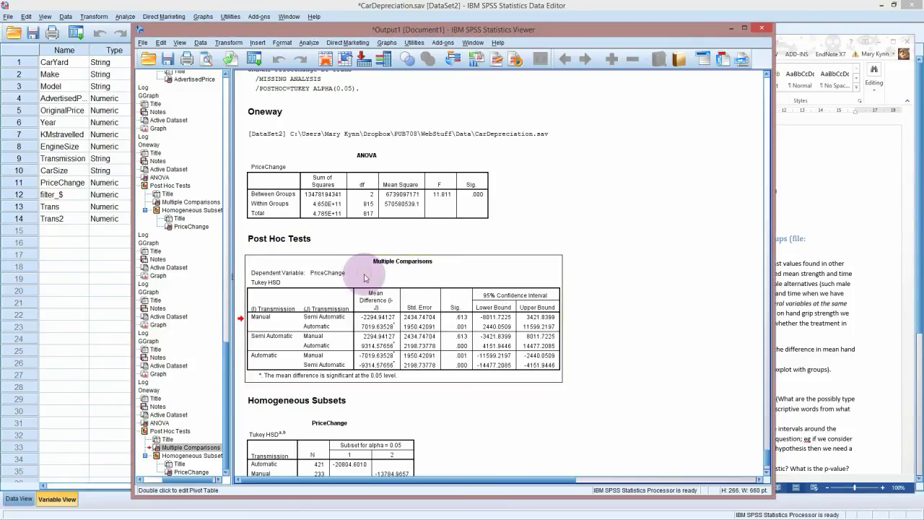
double_click(365, 278)
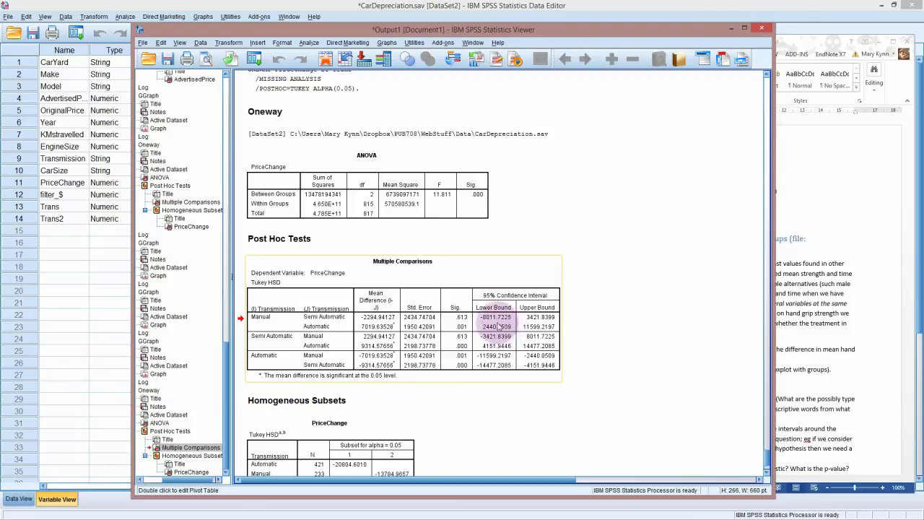
scroll(498, 326, "down", 2)
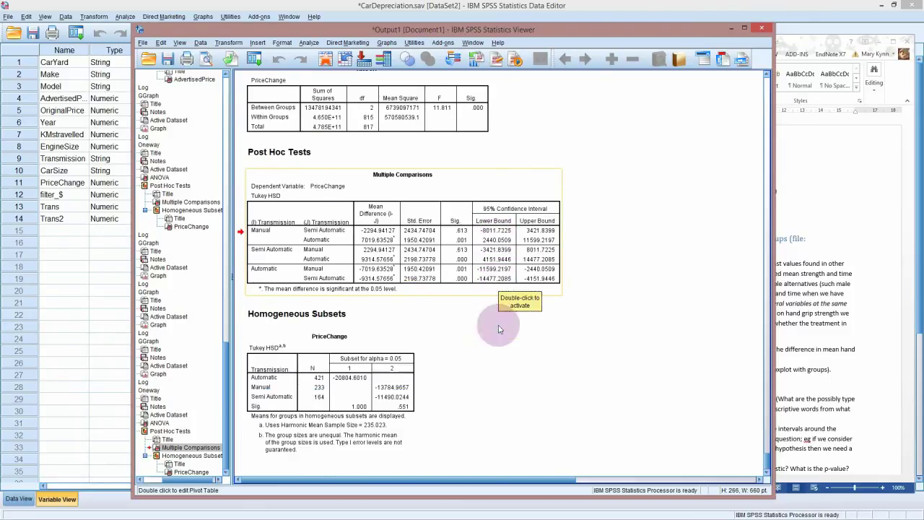
left_click(345, 393)
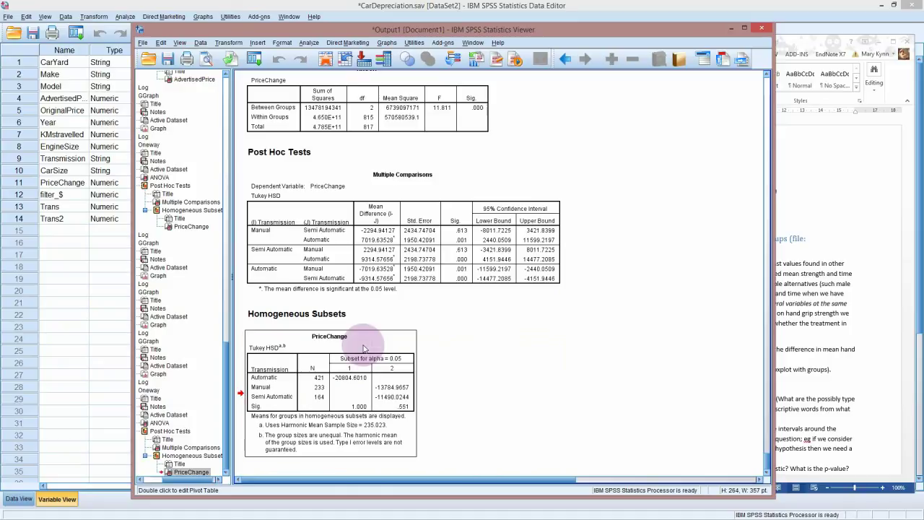
scroll(363, 348, "up", 5)
scroll(363, 346, "down", 5)
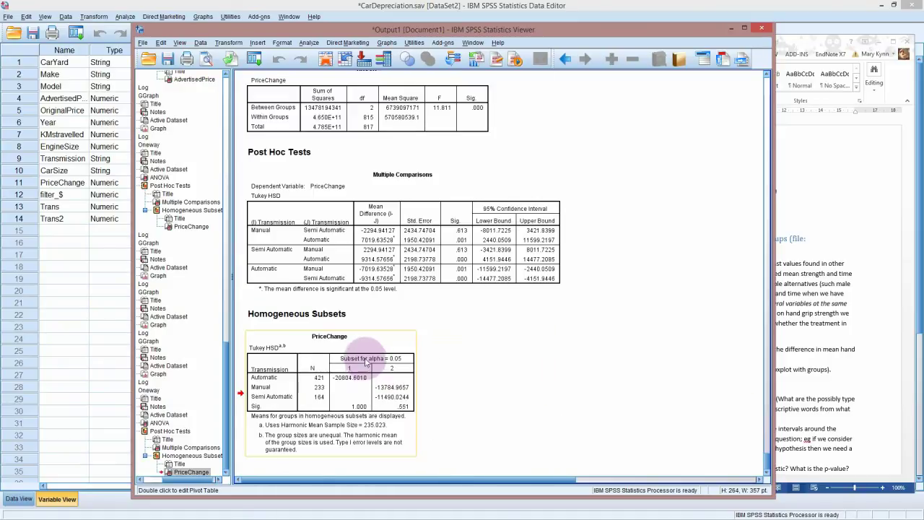
Step: Check the error-bar chart of mean PriceChange by Transmission against the ANOVA, Tukey and homogeneous subset results
scroll(362, 343, "up", 10)
left_click(363, 340)
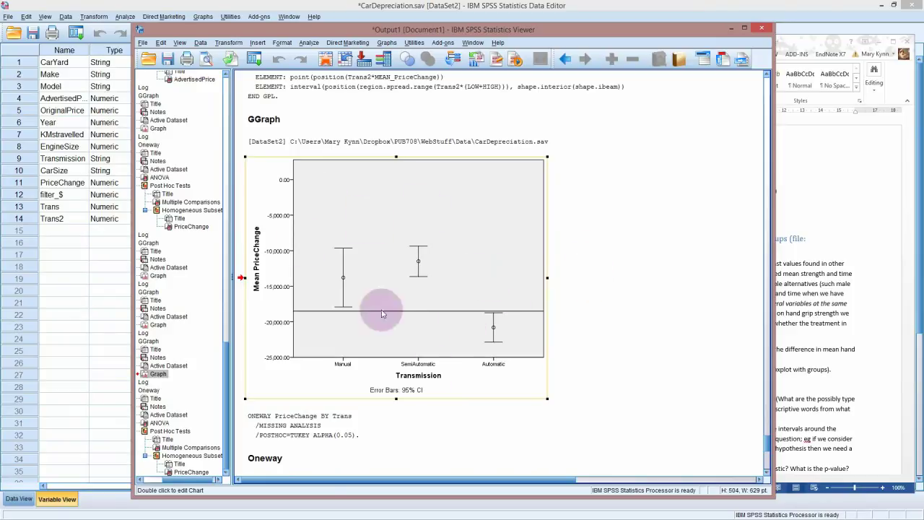
scroll(592, 264, "down", 4)
scroll(592, 267, "up", 4)
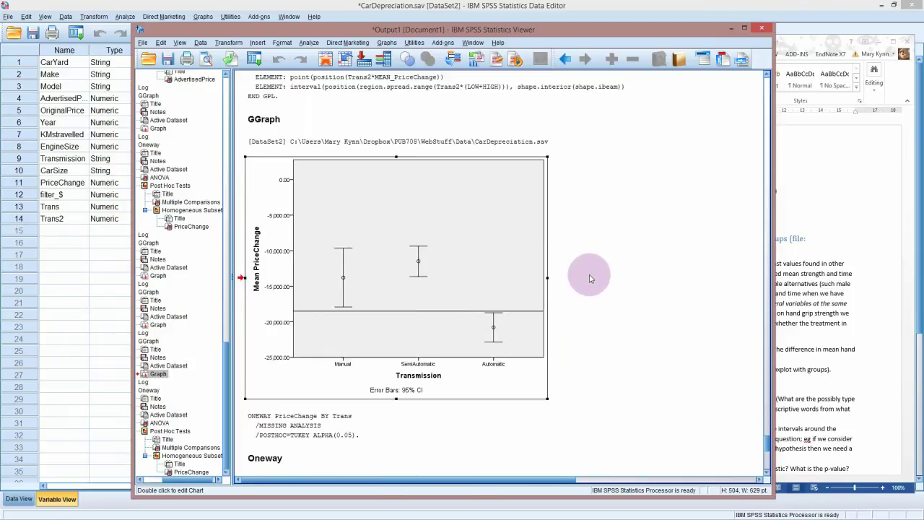
scroll(592, 271, "down", 9)
scroll(591, 277, "up", 5)
scroll(591, 280, "down", 5)
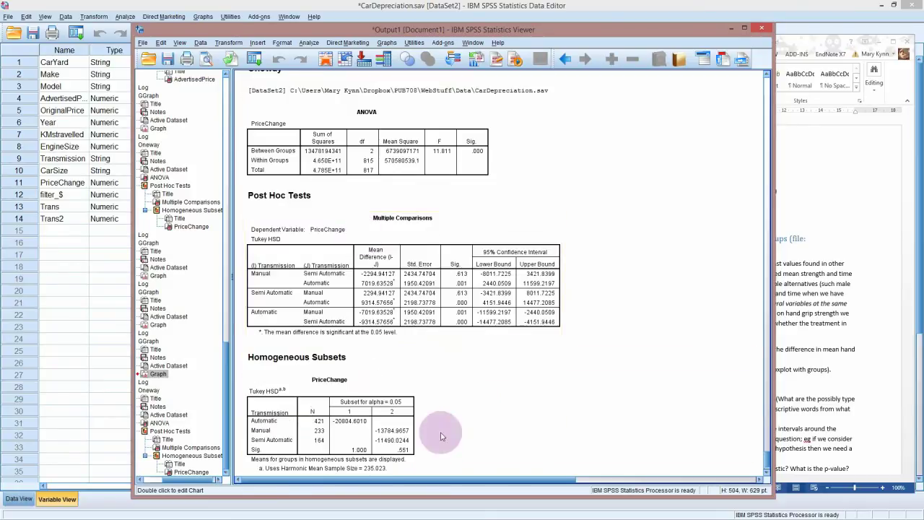
scroll(458, 402, "up", 5)
scroll(458, 401, "down", 3)
scroll(458, 402, "up", 5)
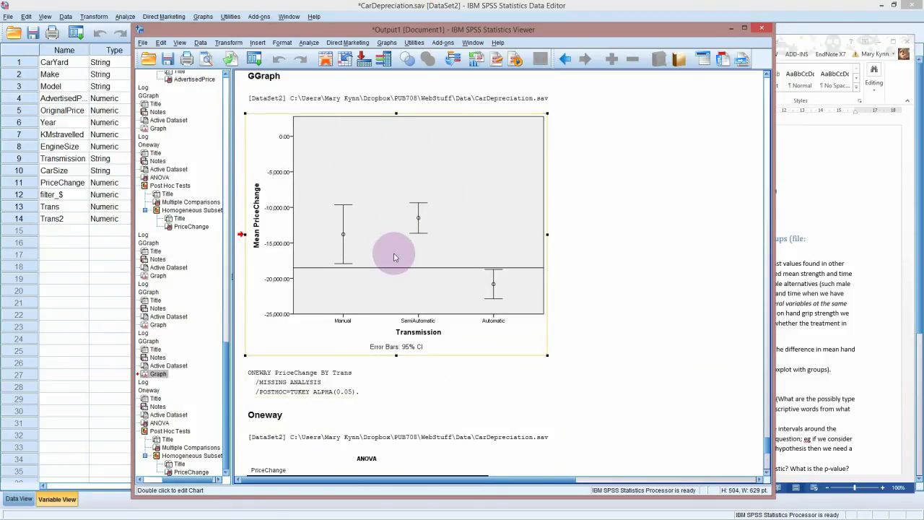
scroll(433, 325, "down", 1)
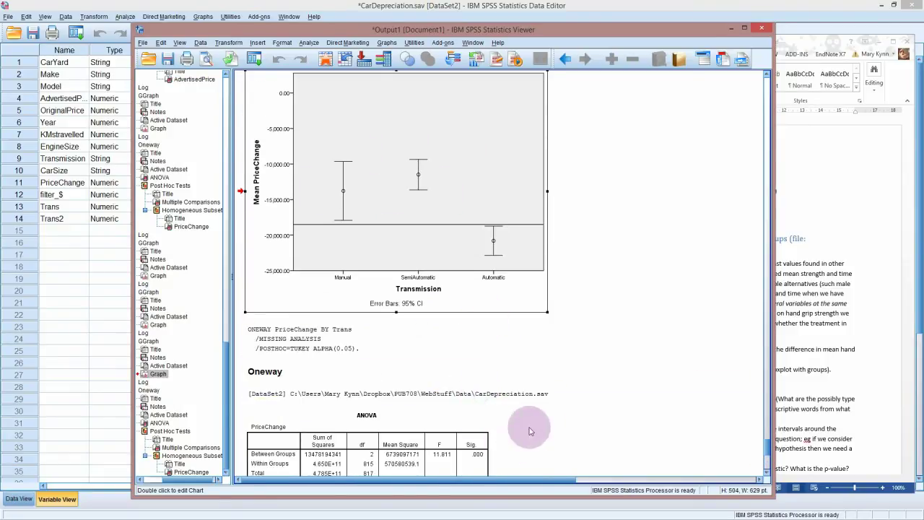
scroll(478, 262, "up", 1)
scroll(491, 324, "down", 1)
scroll(454, 202, "up", 1)
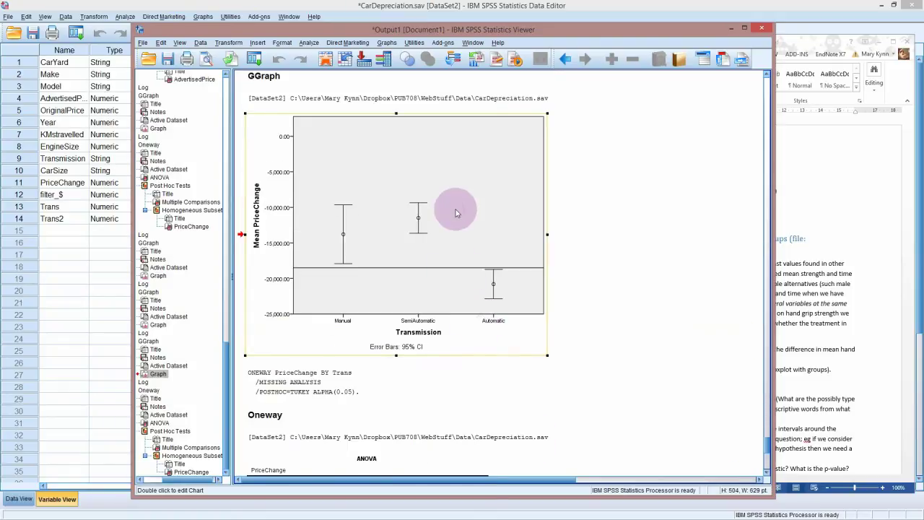